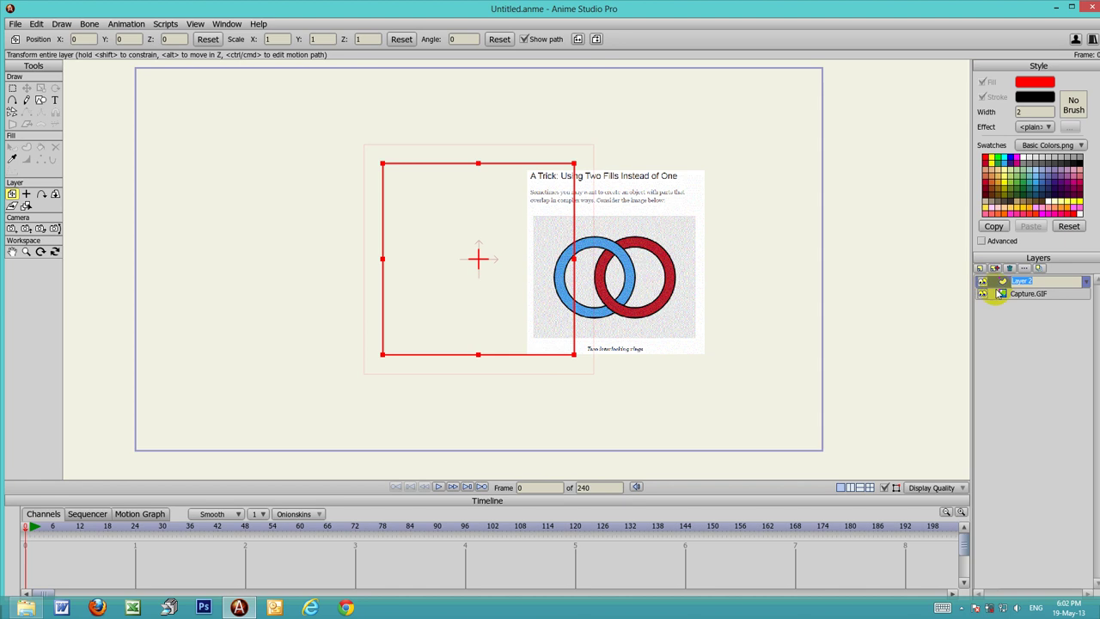
Draw a red-filled circle with a black stroke of width 2 on Layer 2, beside the reference image.
click(1005, 283)
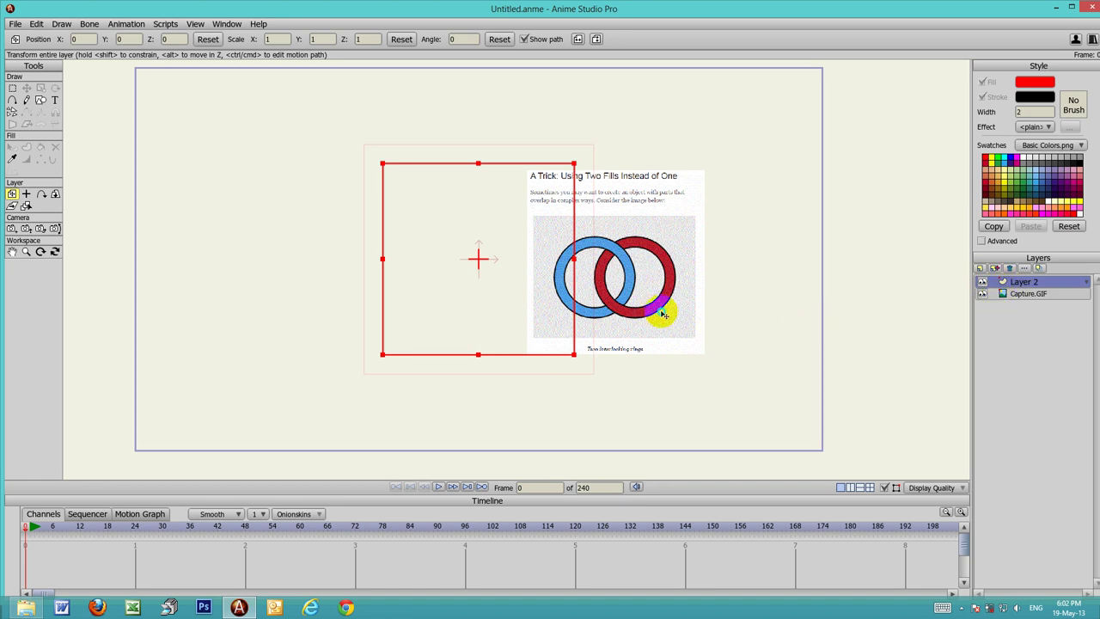
drag(664, 315, 682, 315)
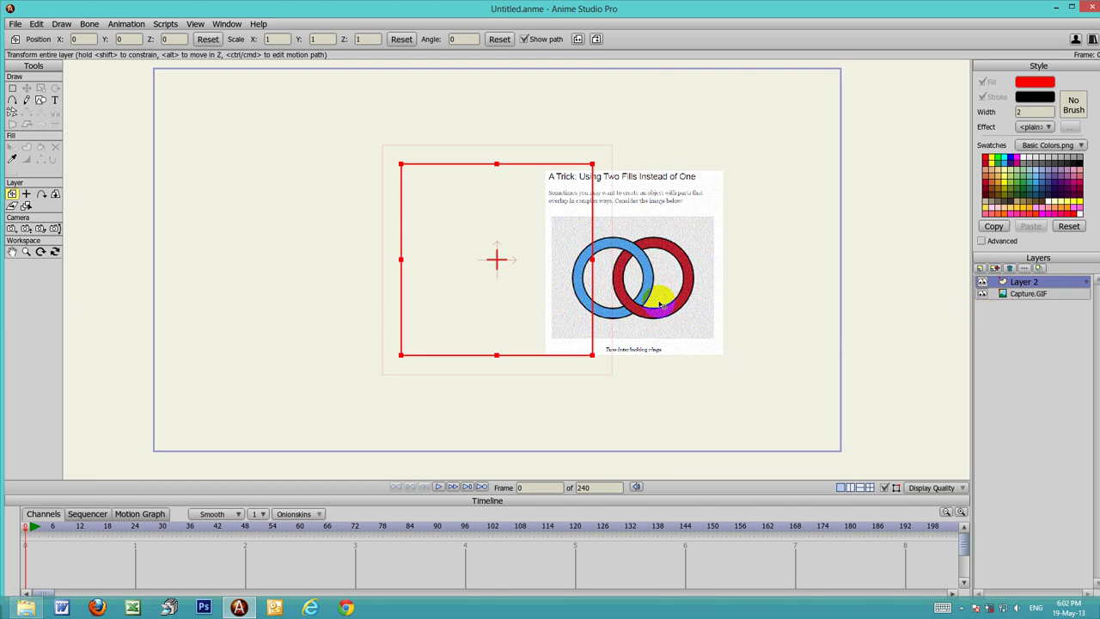
drag(570, 346, 607, 349)
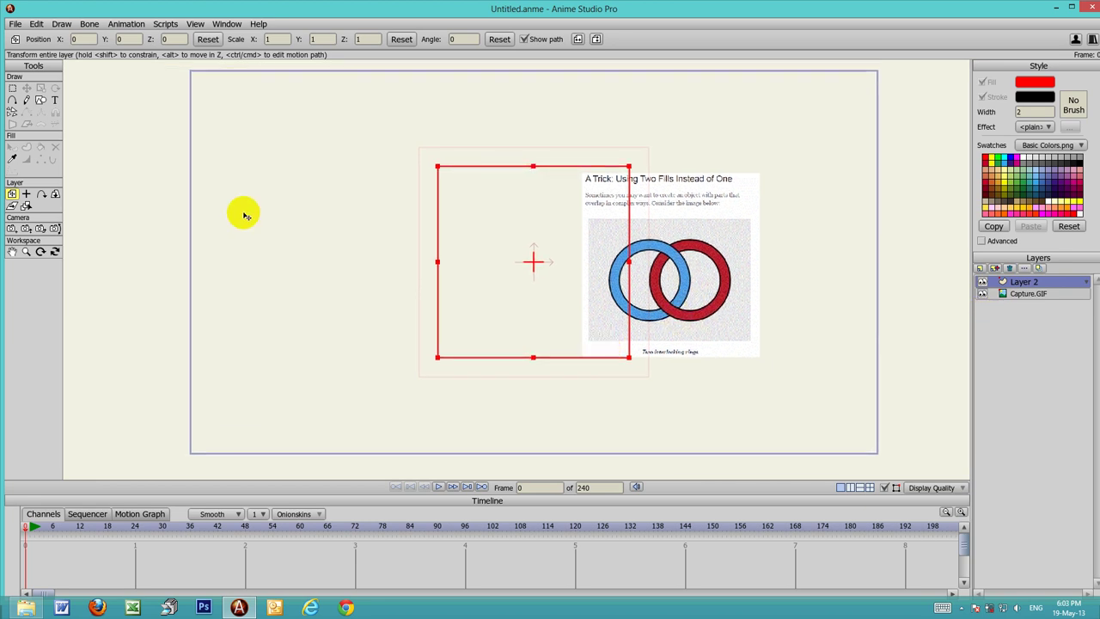
click(40, 100)
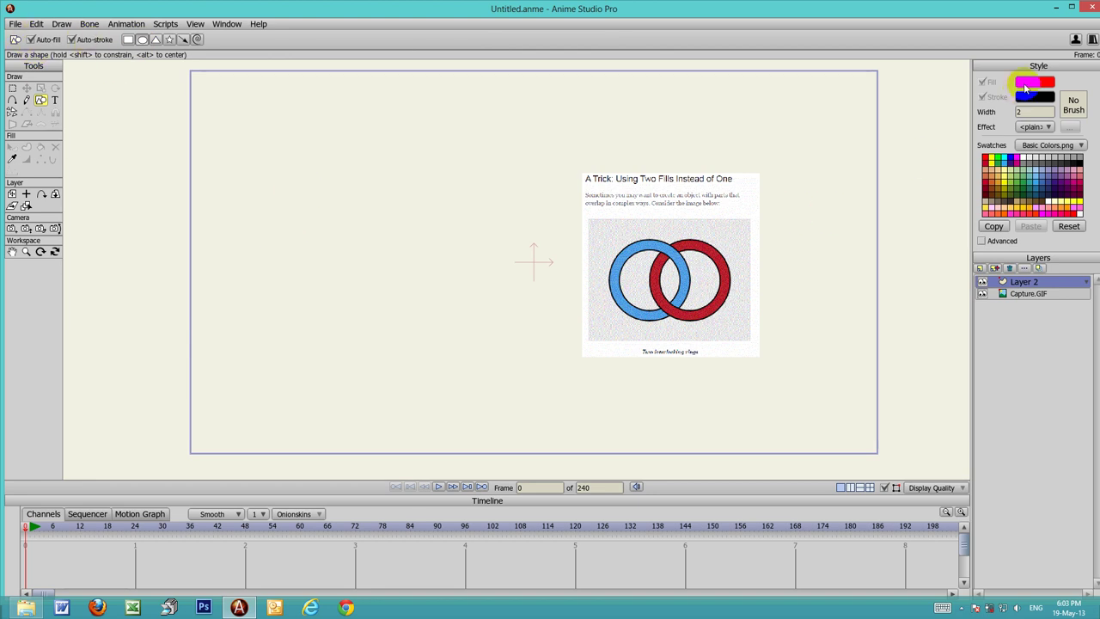
drag(1026, 112, 987, 119)
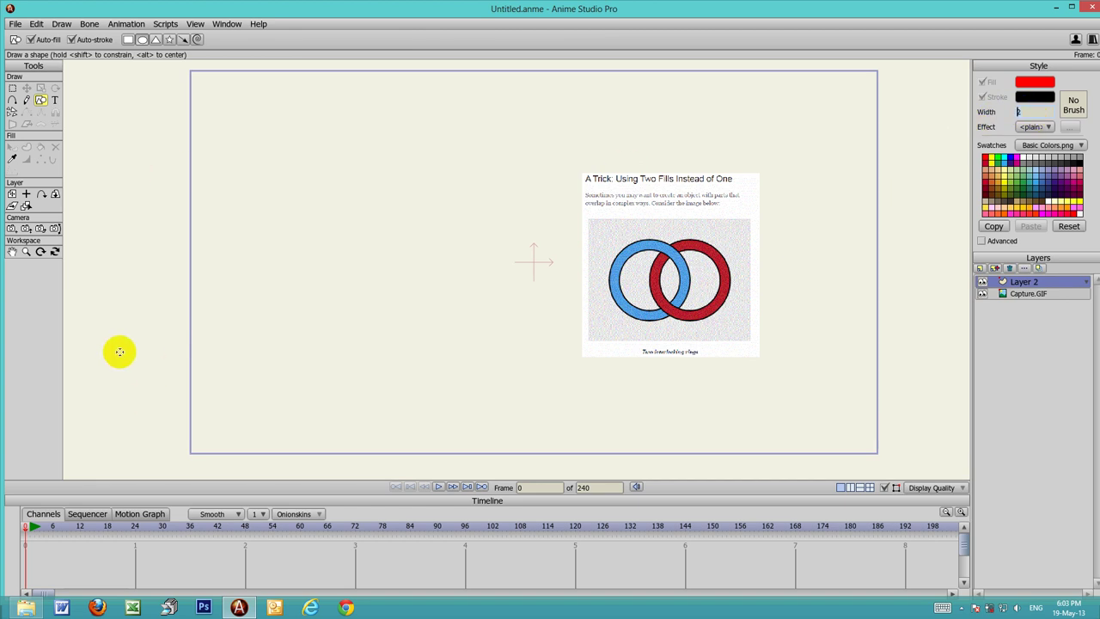
drag(309, 232, 456, 376)
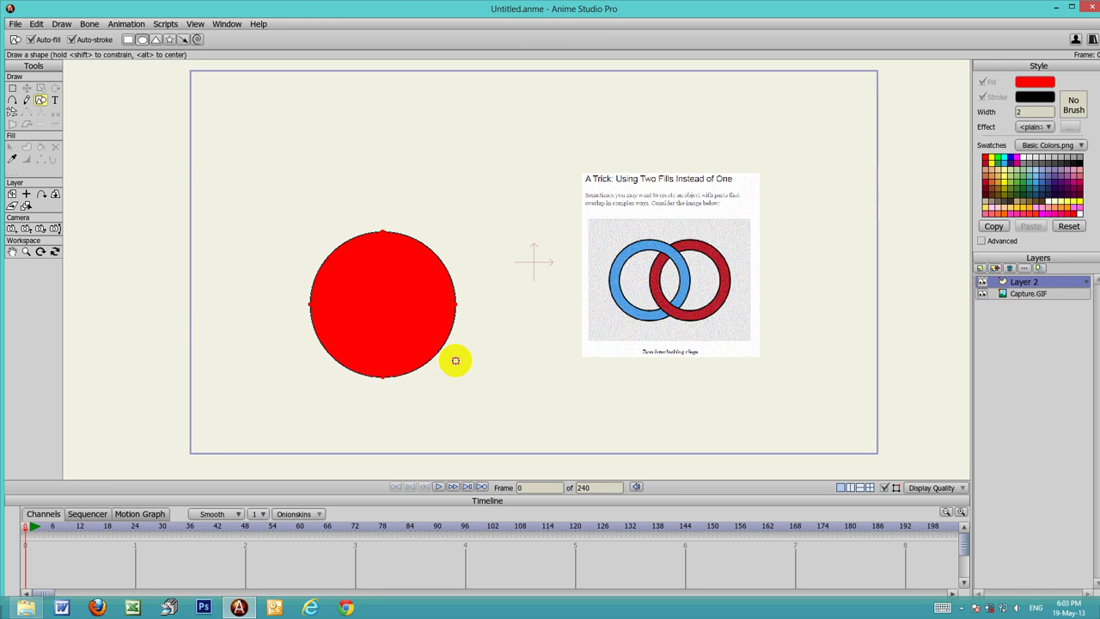
Move the circle slightly upward and add an enlarged copy of it as a concentric outer circle.
click(26, 88)
drag(365, 308, 381, 270)
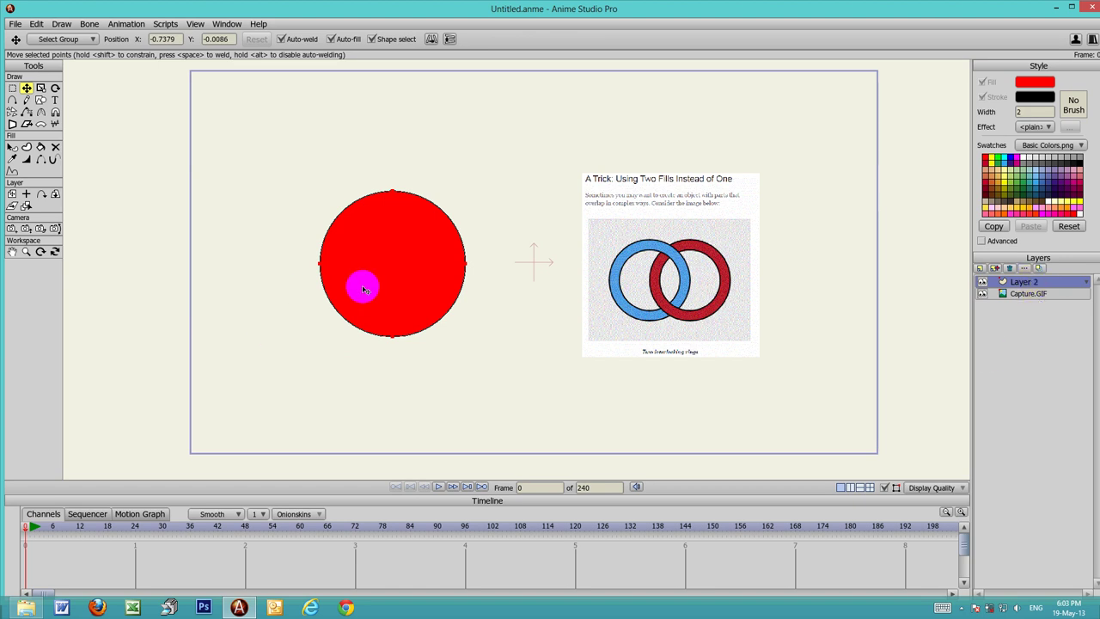
click(40, 88)
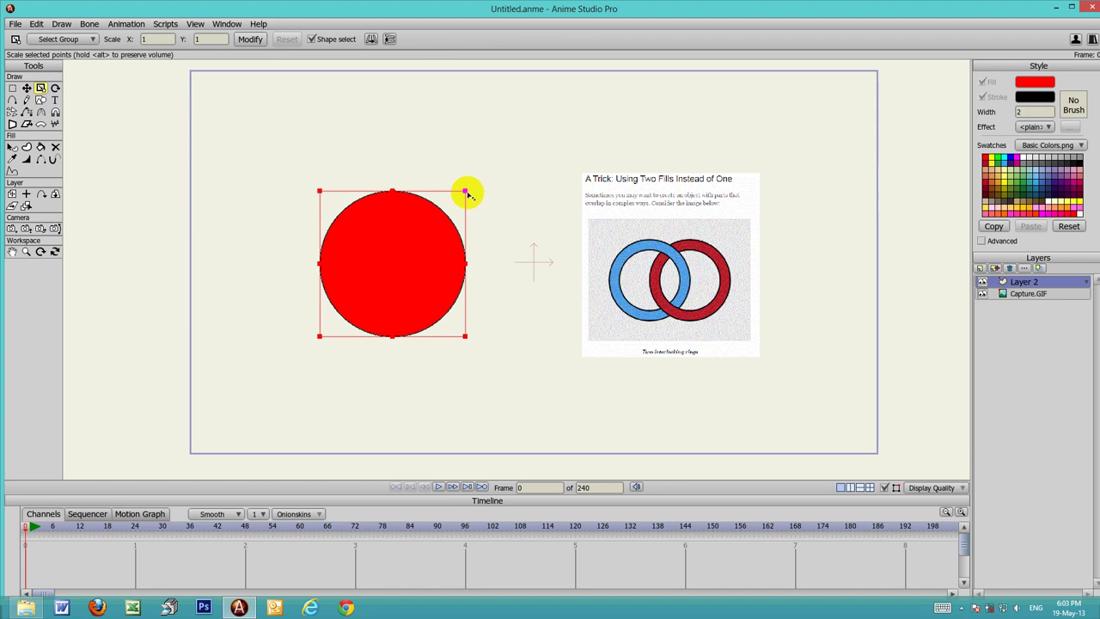
drag(466, 192, 494, 177)
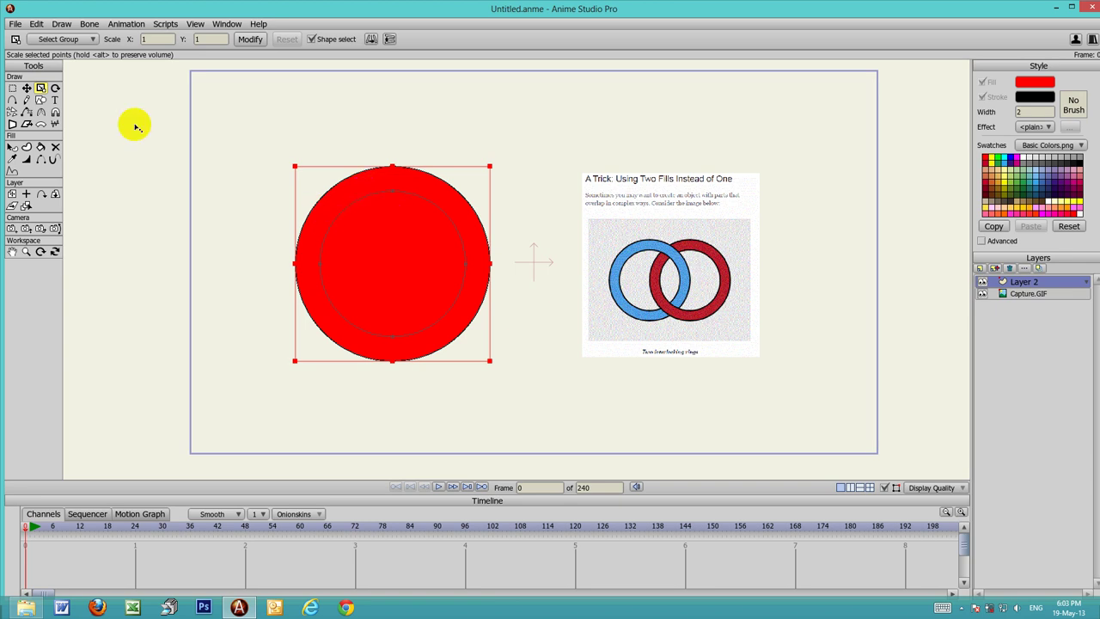
Delete the filled shapes of both concentric circles, keeping only their outlines.
click(55, 148)
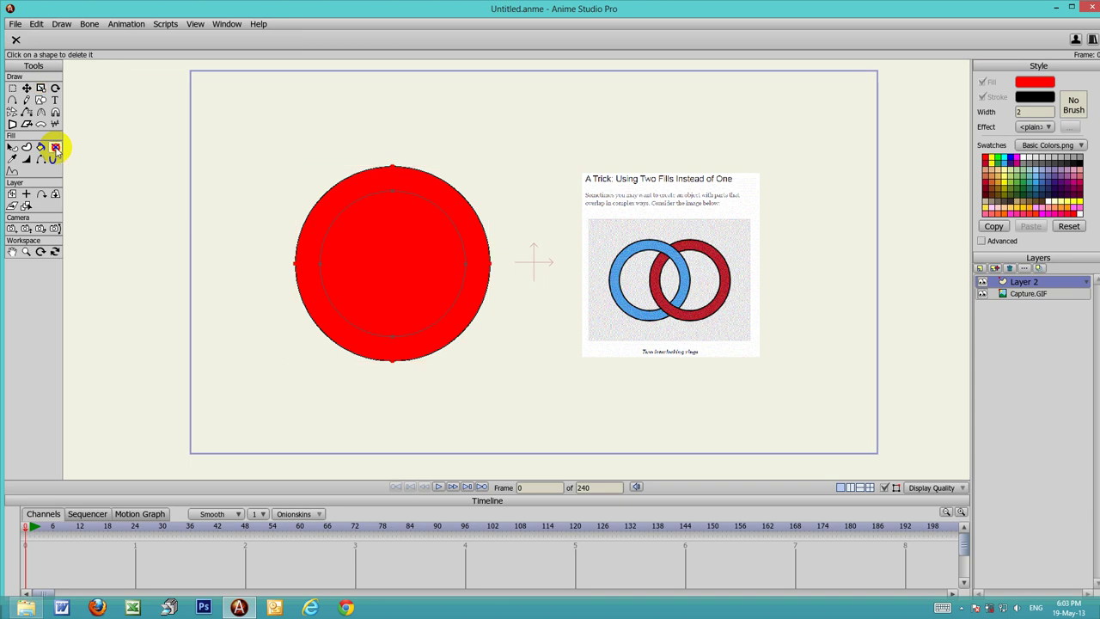
click(389, 288)
click(388, 260)
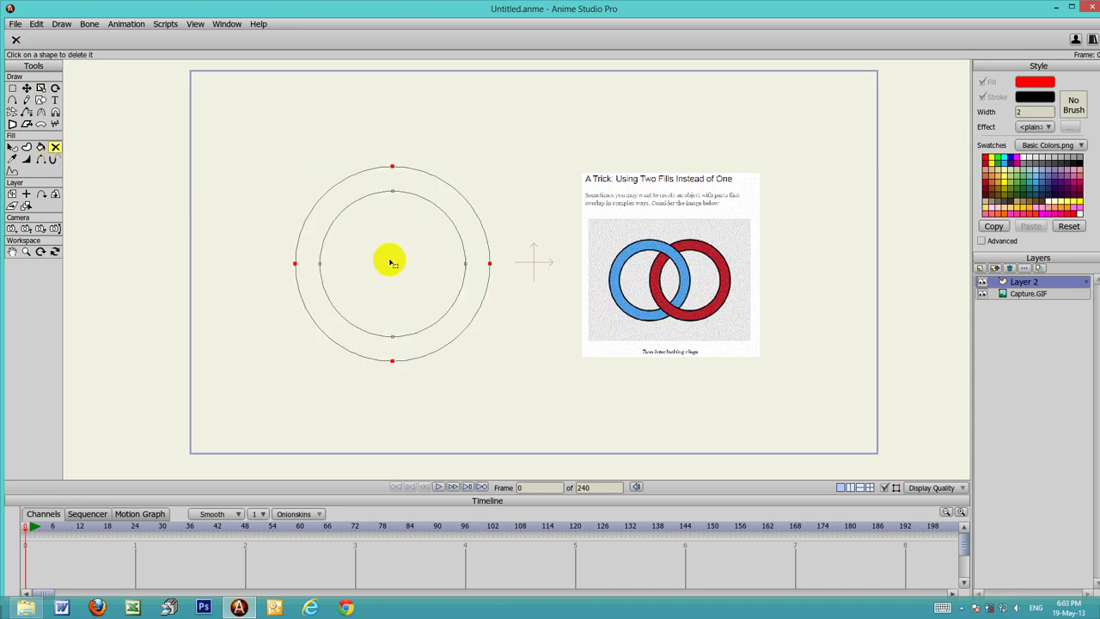
Select both circle outlines and fill the band between them with red and a black stroke, leaving the centre empty.
key(g)
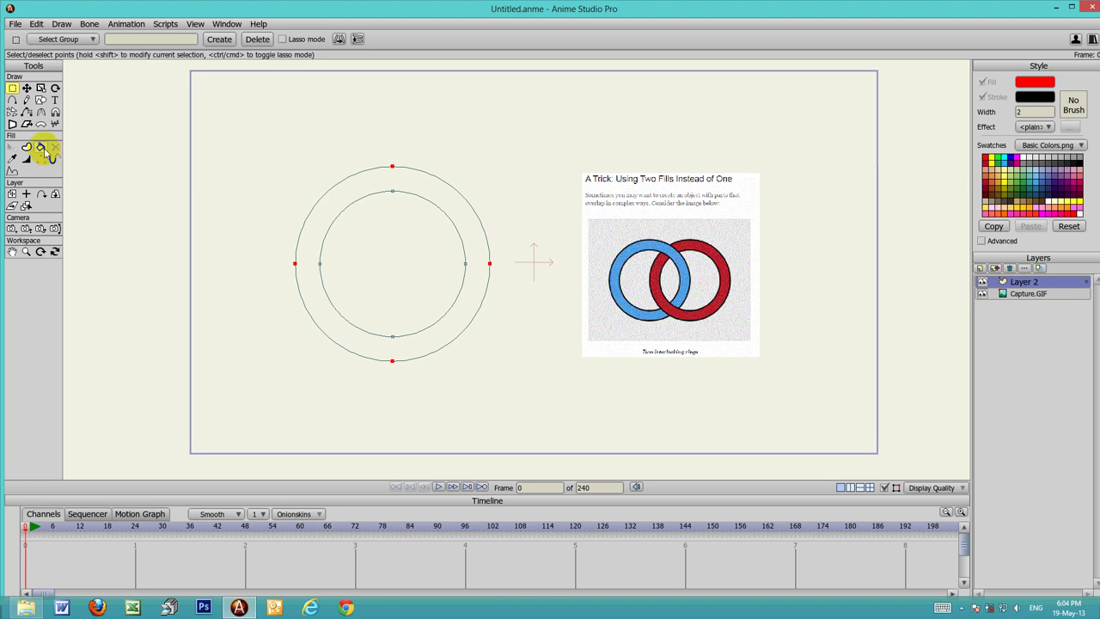
click(40, 148)
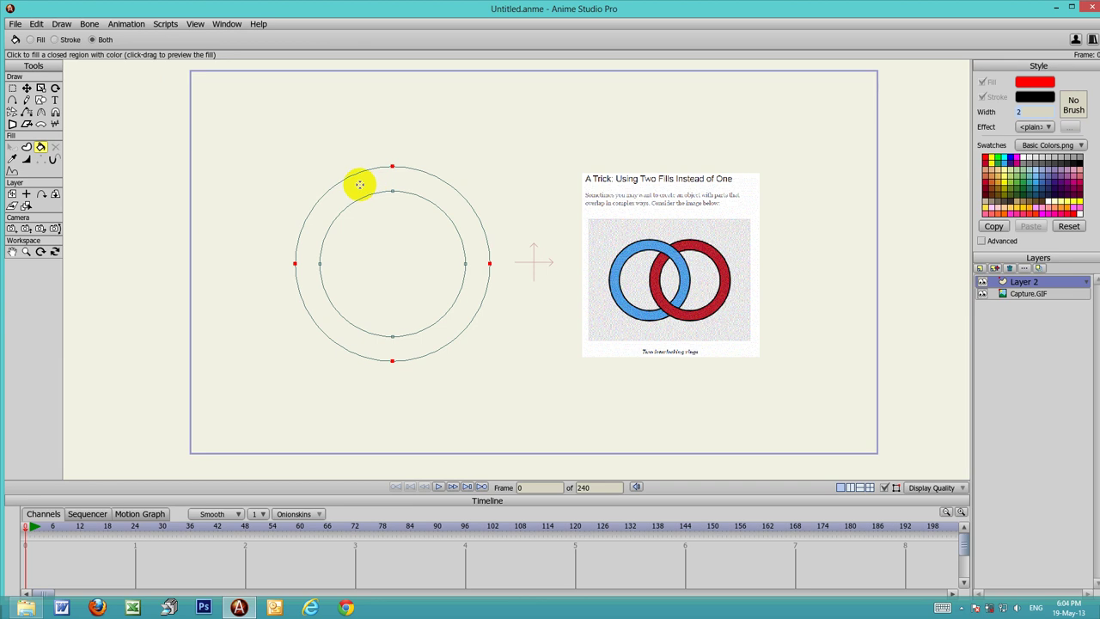
click(360, 184)
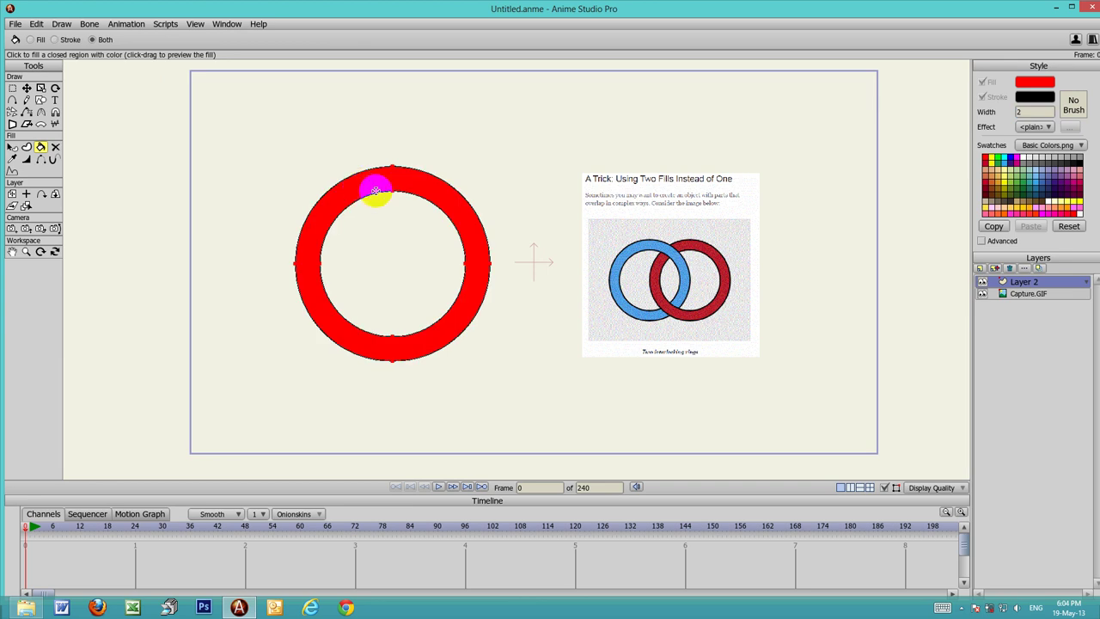
click(27, 89)
key(Return)
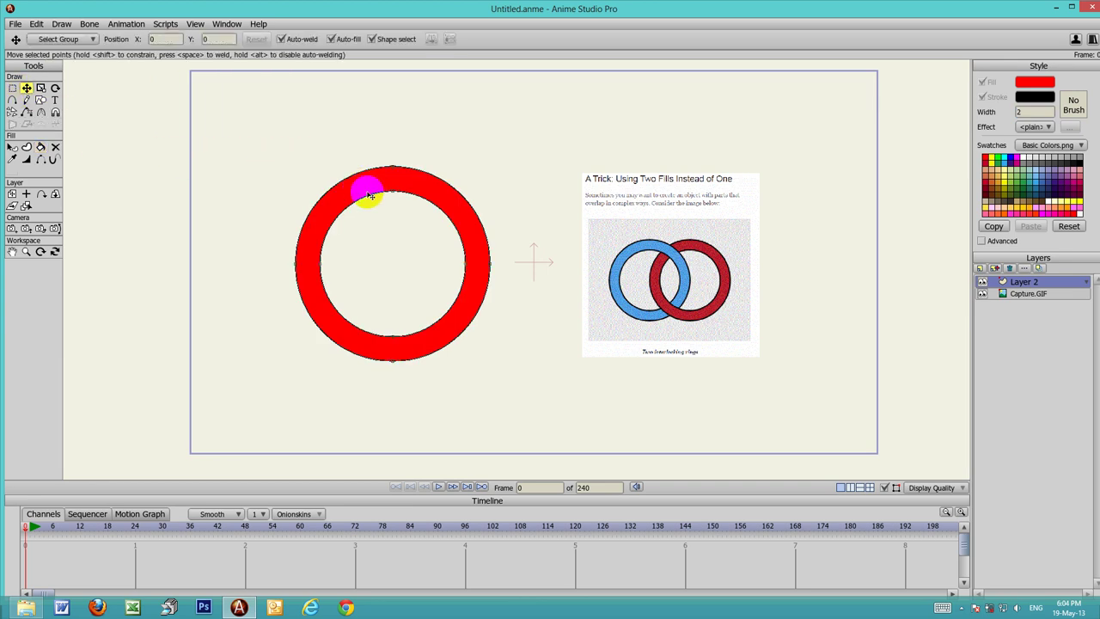
Duplicate the red ring and move the copy up and clear of the original, partly over the reference image.
scroll(479, 261, up, 4)
drag(436, 292, 477, 323)
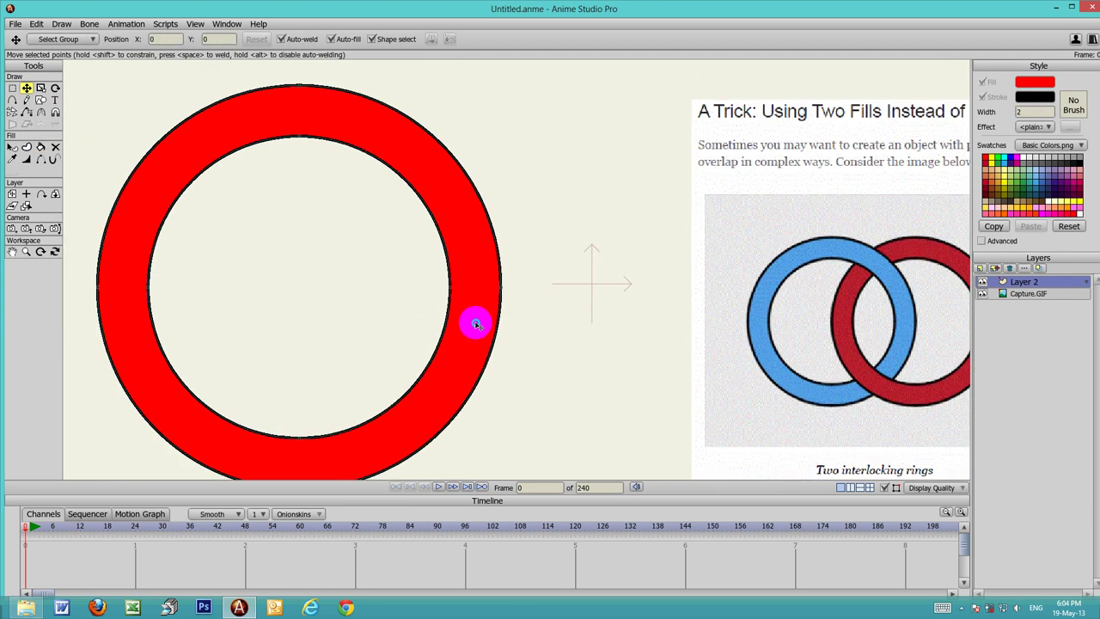
scroll(428, 315, down, 3)
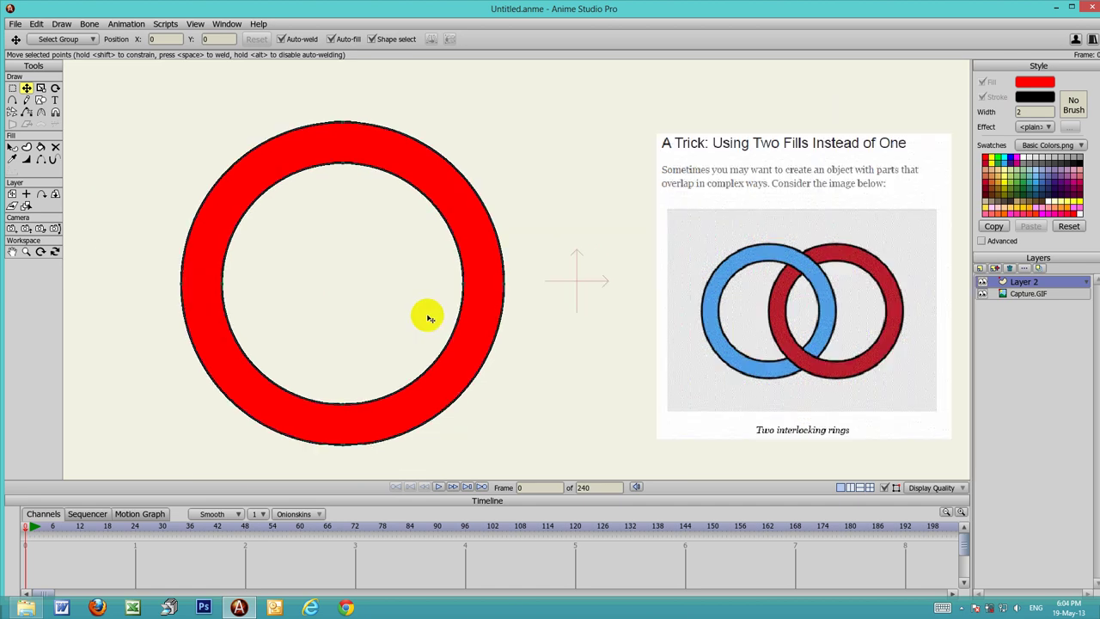
drag(419, 313, 433, 314)
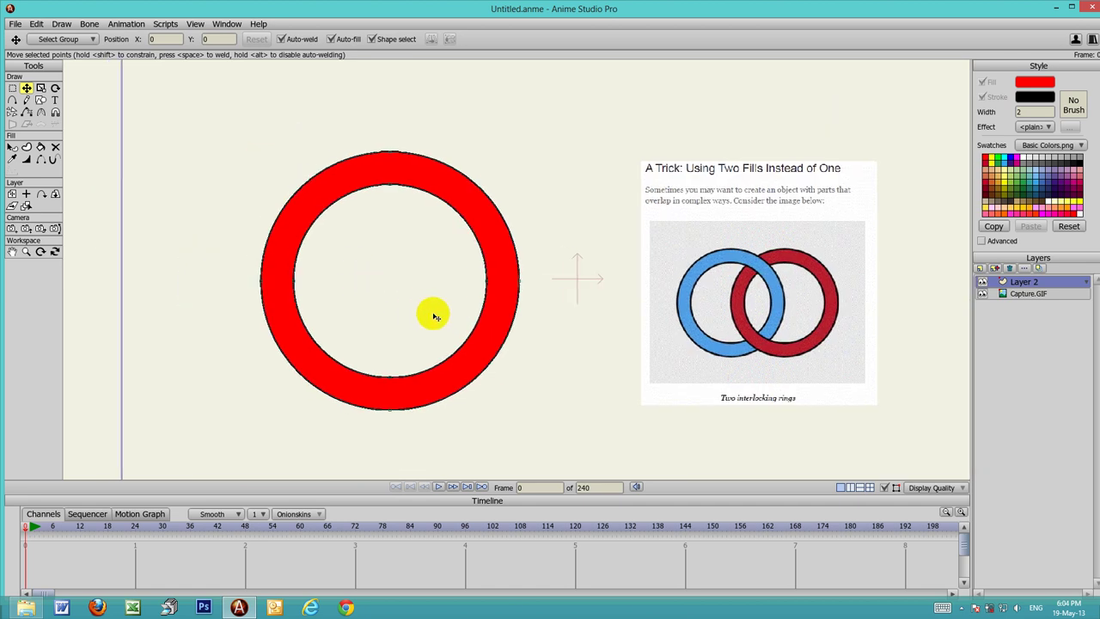
double_click(502, 282)
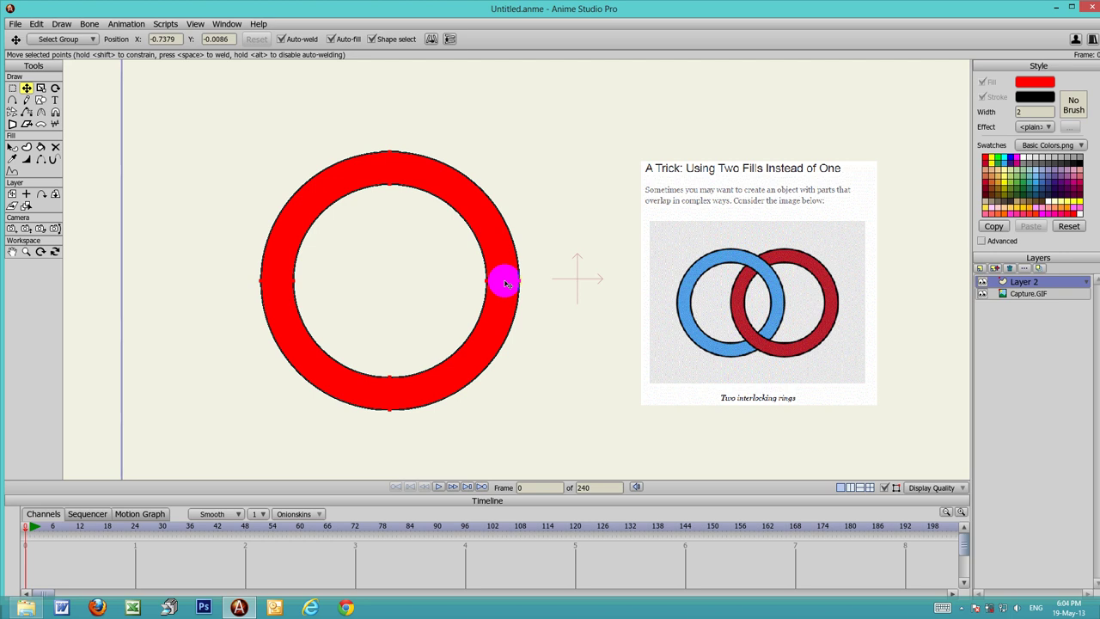
key(ctrl+v)
drag(499, 304, 654, 221)
drag(535, 281, 471, 335)
drag(616, 238, 677, 186)
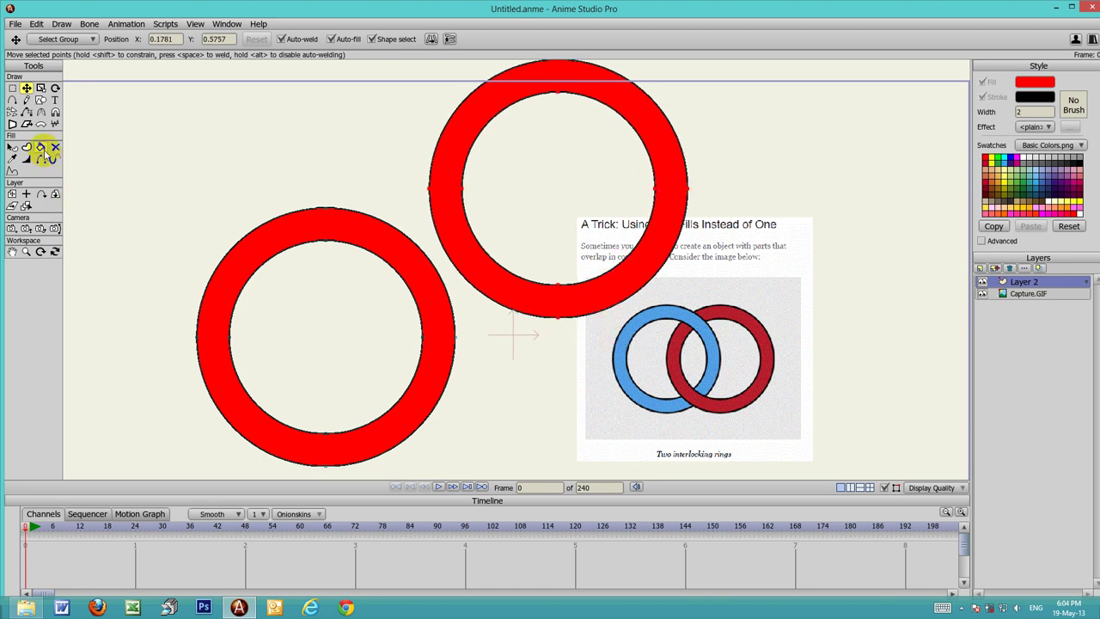
Fill the duplicate ring with light blue and move it to overlap the left part of the red ring, as in the reference.
click(40, 148)
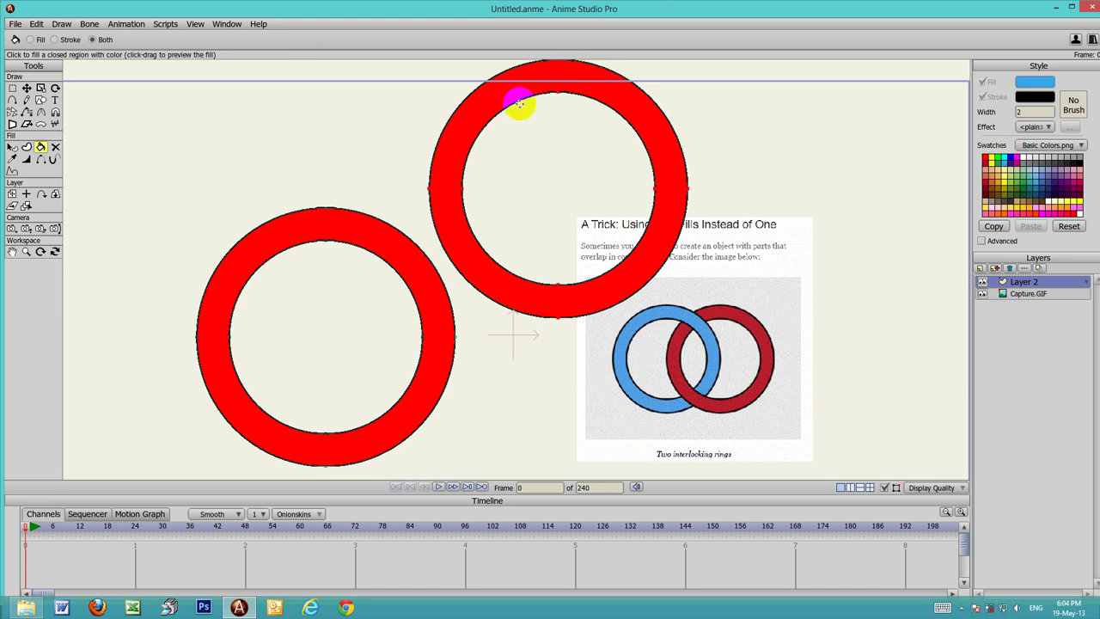
drag(481, 103, 480, 103)
click(26, 87)
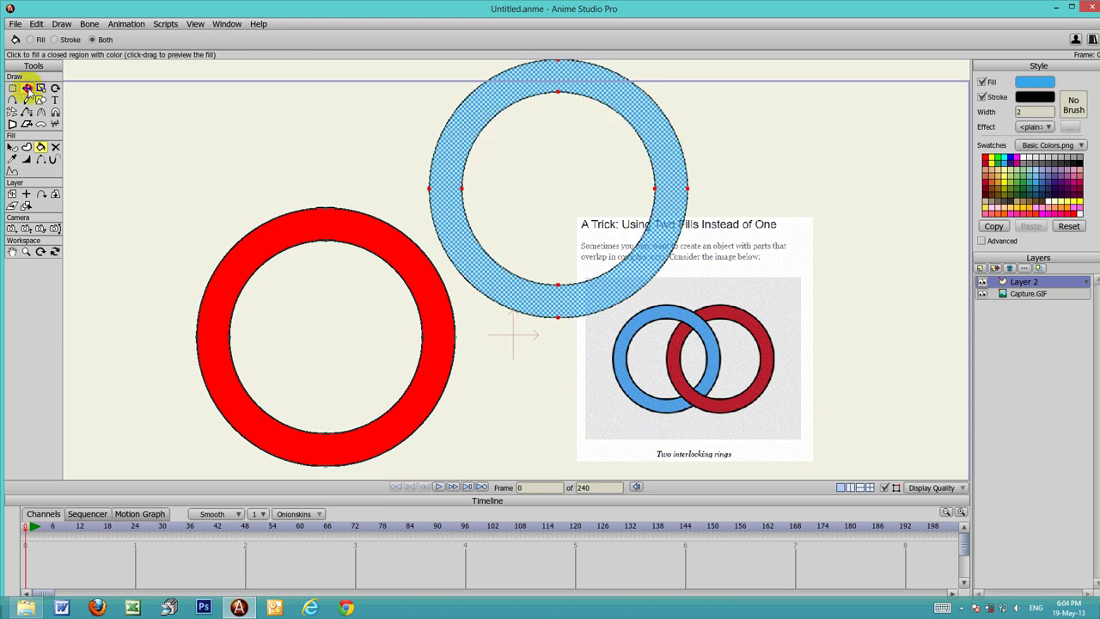
drag(545, 201, 228, 306)
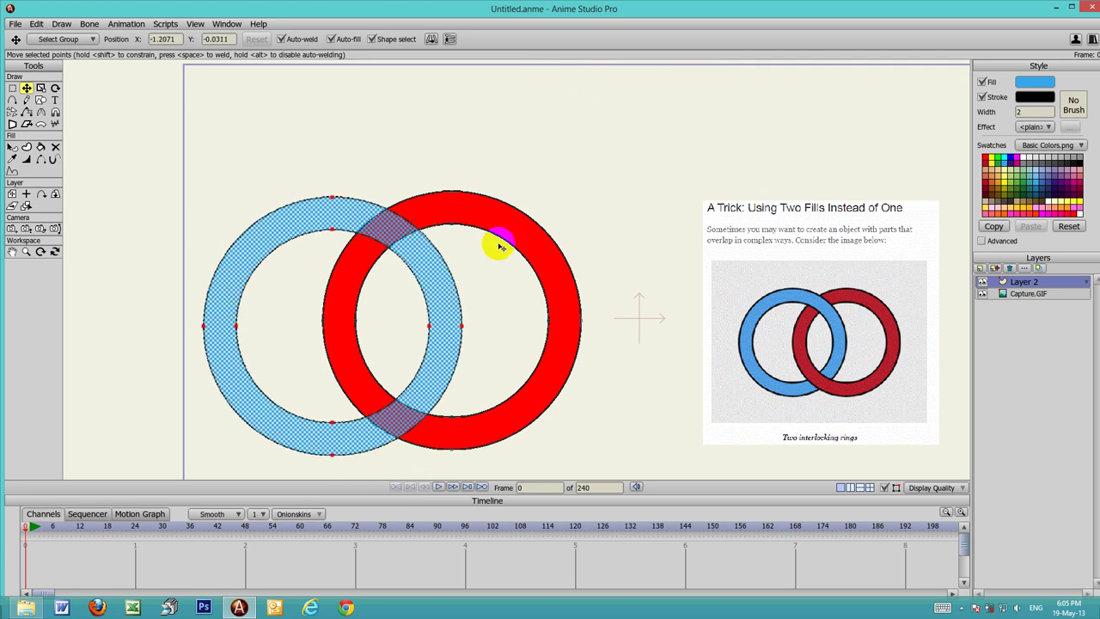
click(298, 144)
drag(589, 368, 568, 342)
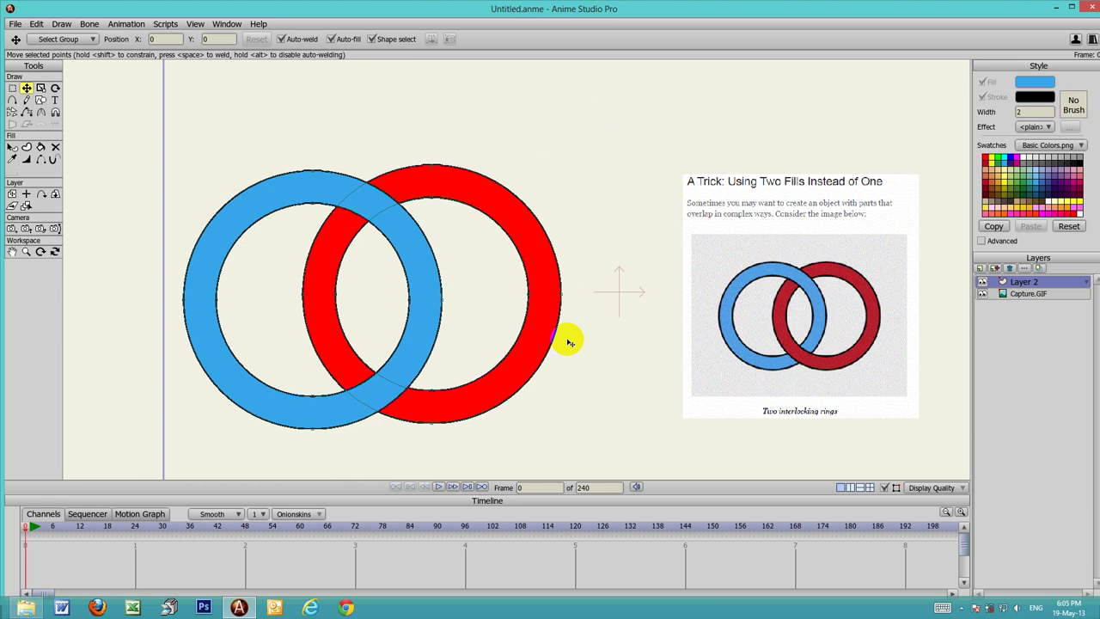
Copy the red ring onto a new vector layer above Layer 2, in the same position.
click(548, 352)
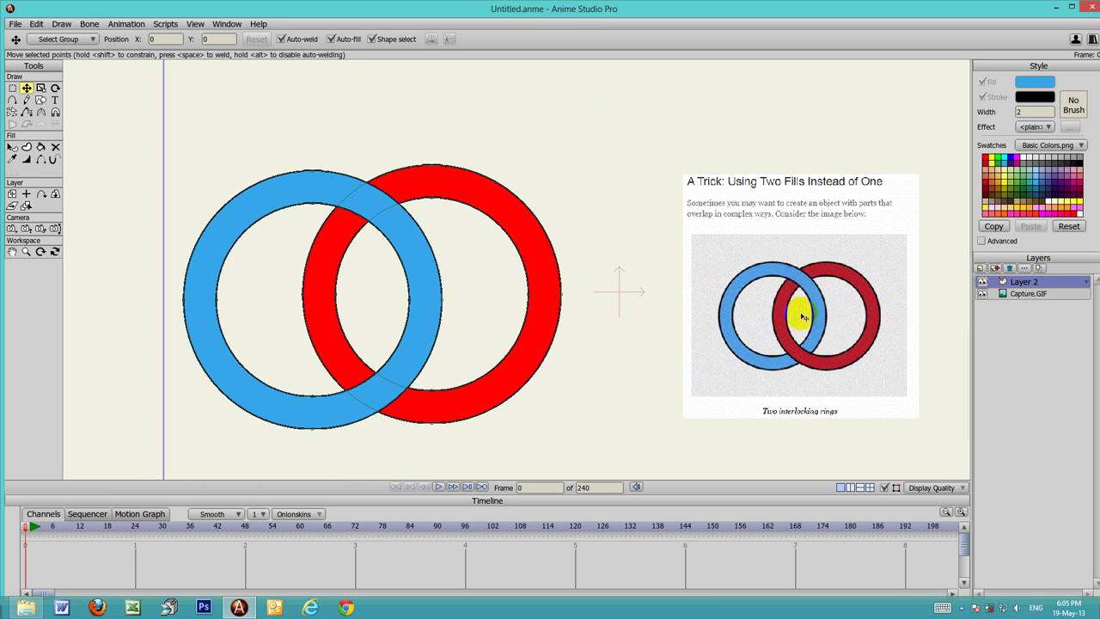
click(462, 406)
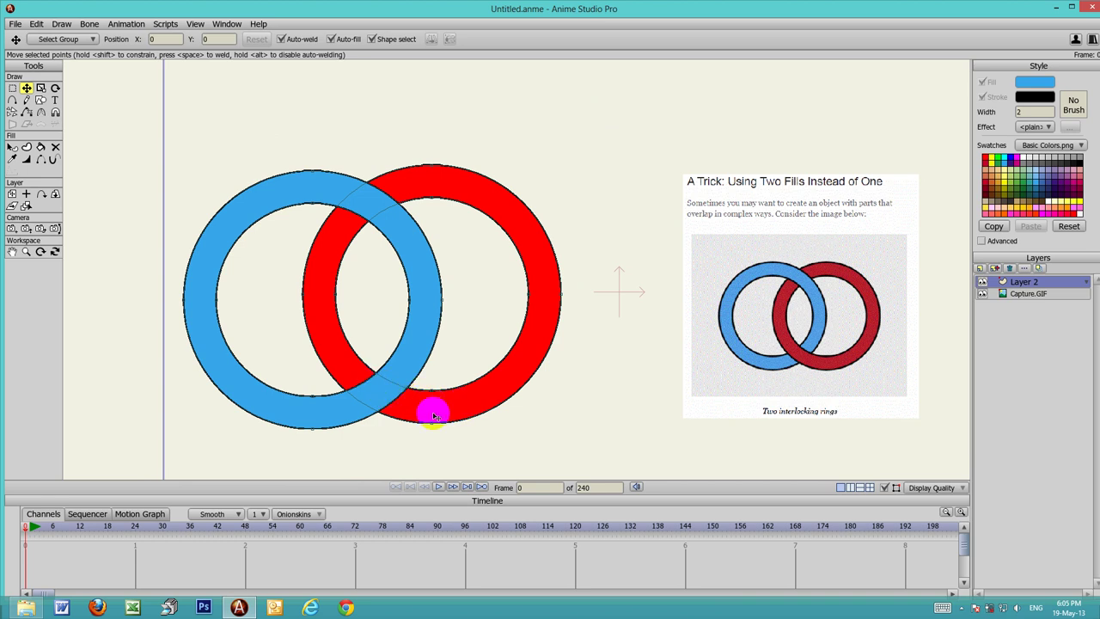
click(445, 409)
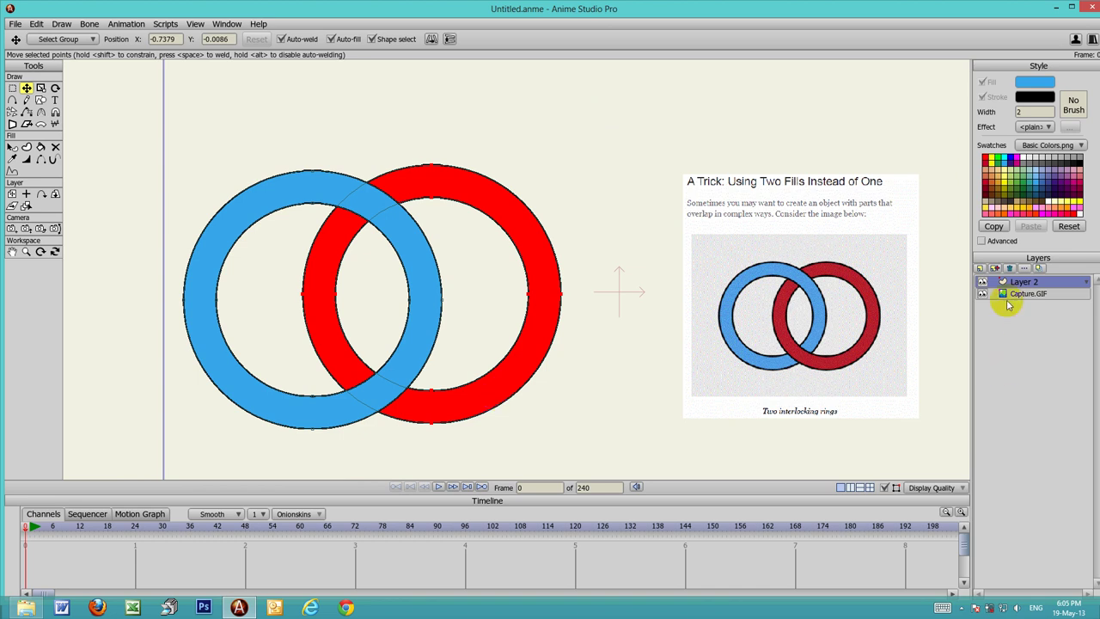
click(980, 268)
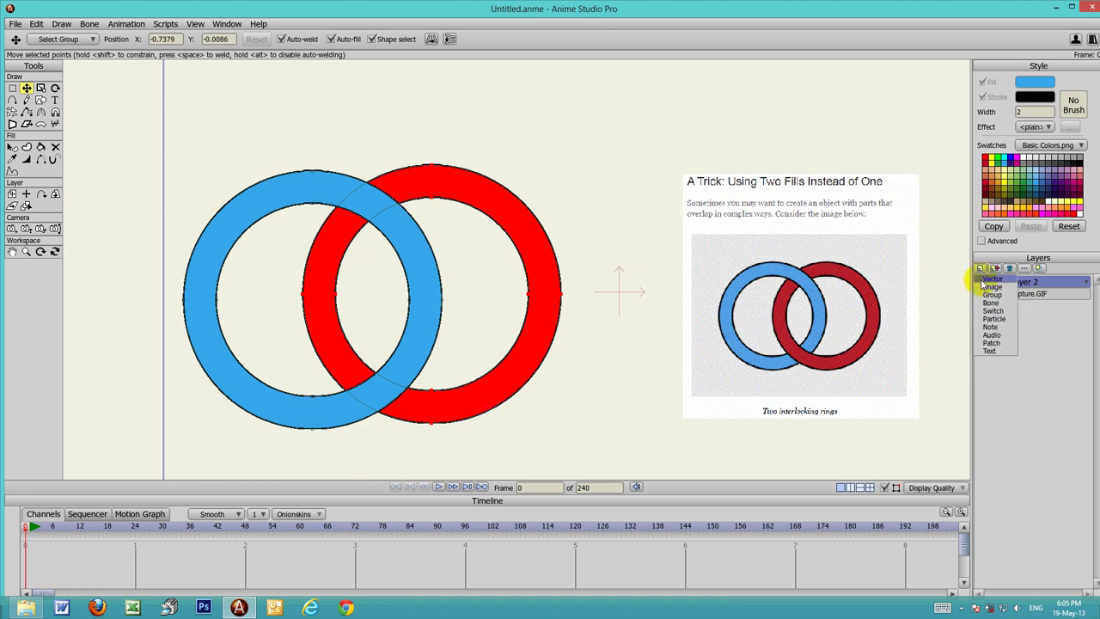
click(985, 280)
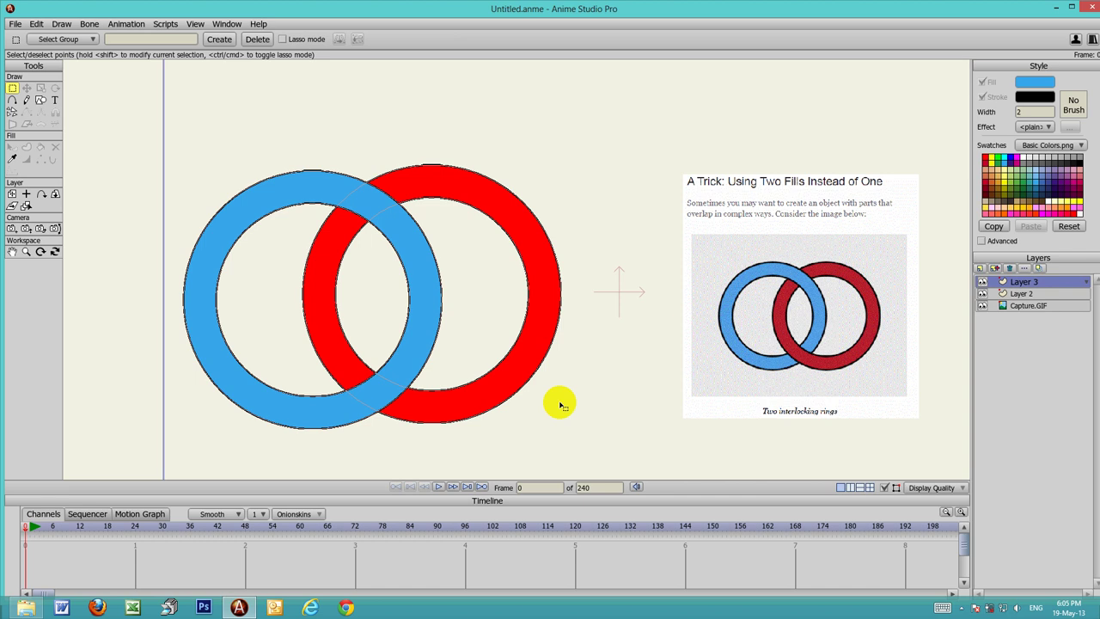
key(t)
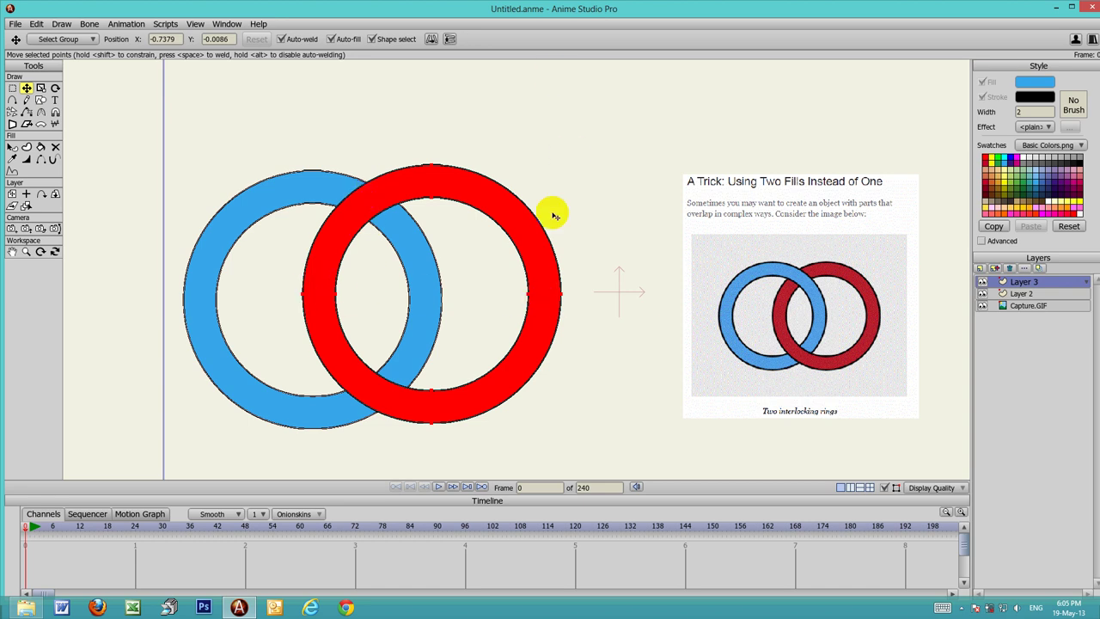
Add short horizontal lines across the band of the copied red ring at its leftmost and rightmost points, joining inner and outer edges.
scroll(413, 273, up, 2)
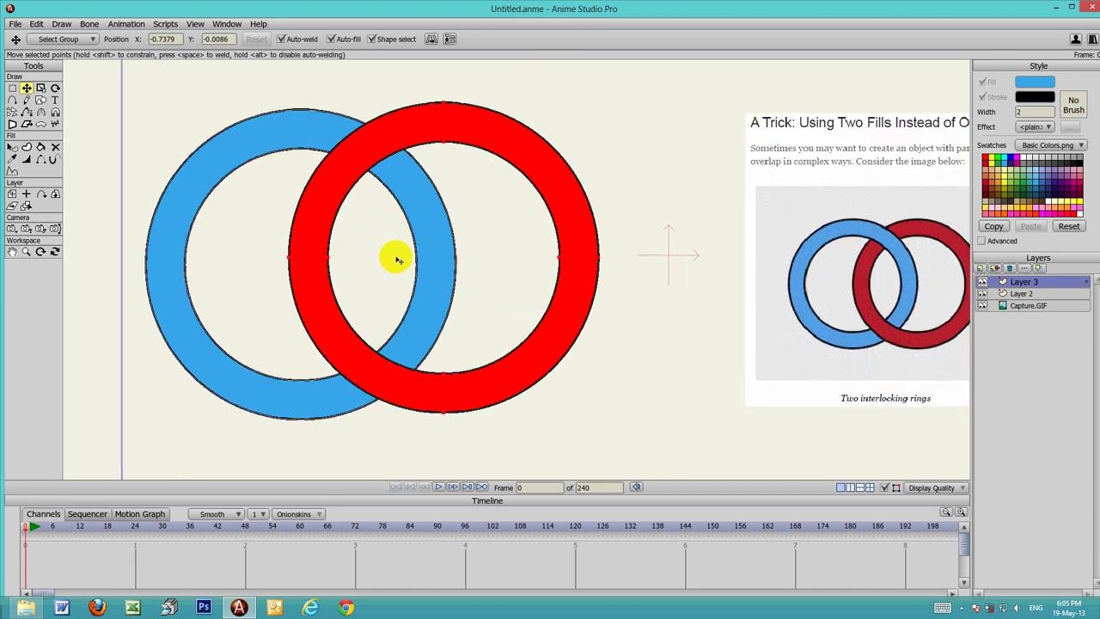
drag(397, 263, 430, 261)
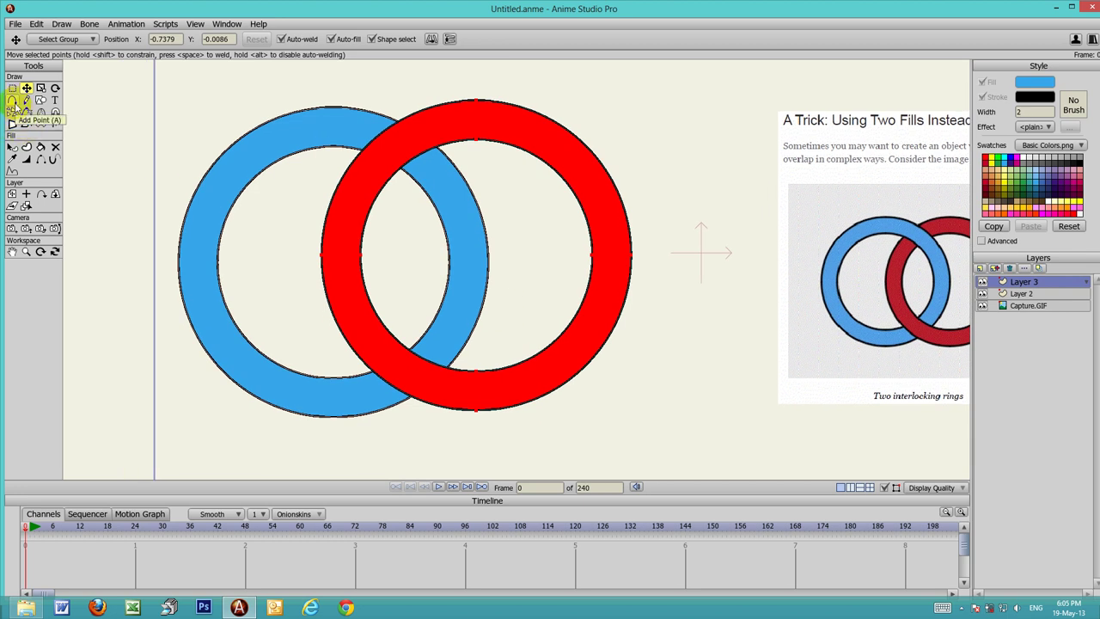
click(13, 100)
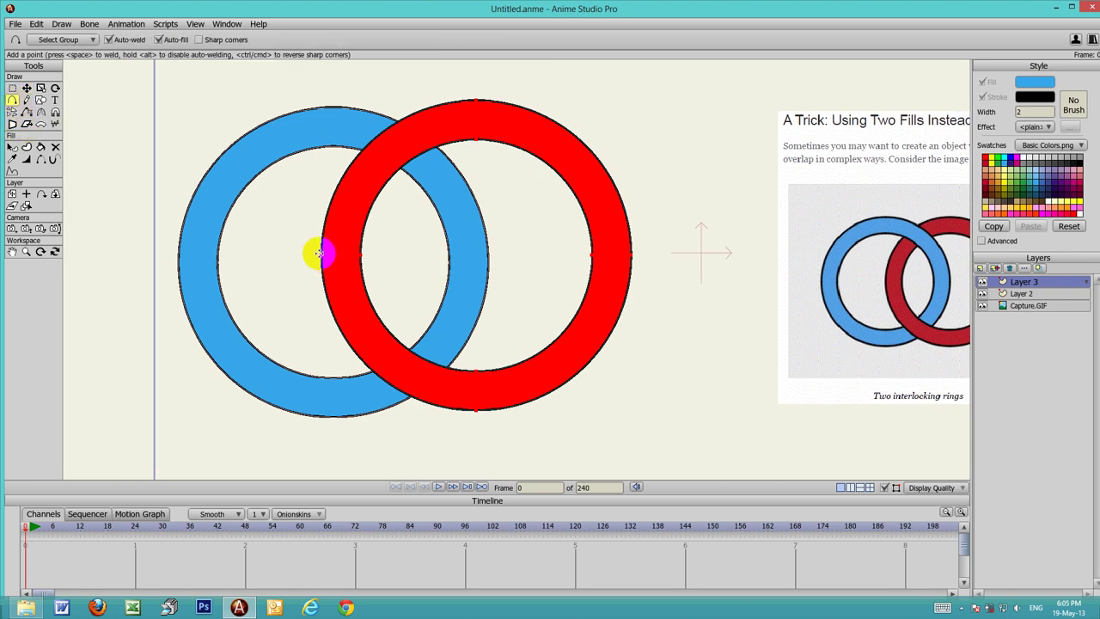
drag(321, 254, 327, 284)
scroll(390, 272, up, 3)
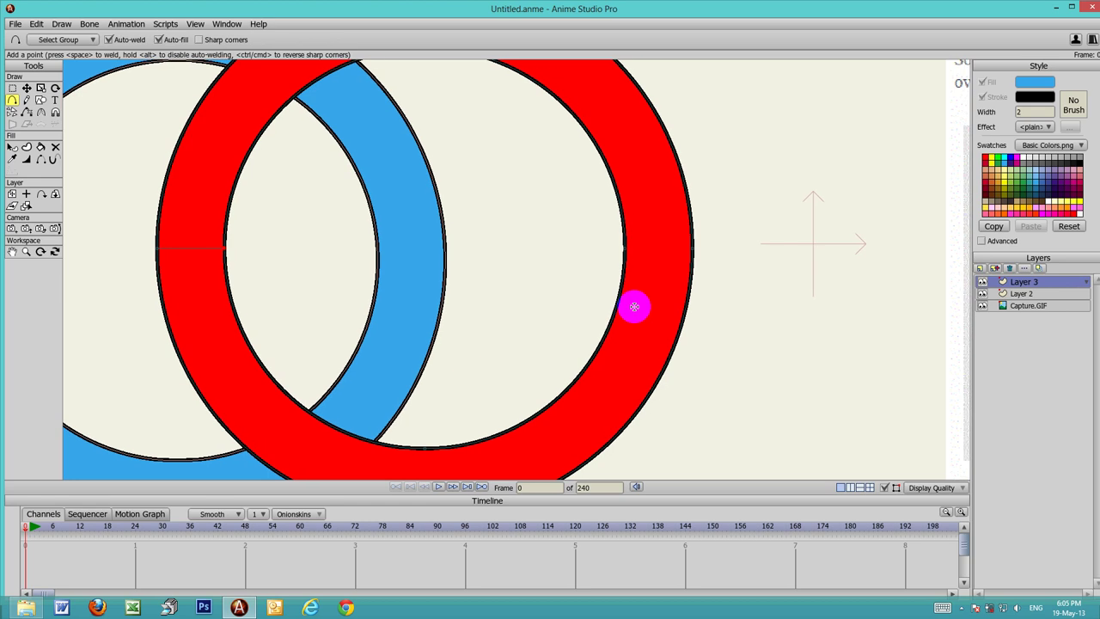
drag(627, 247, 692, 249)
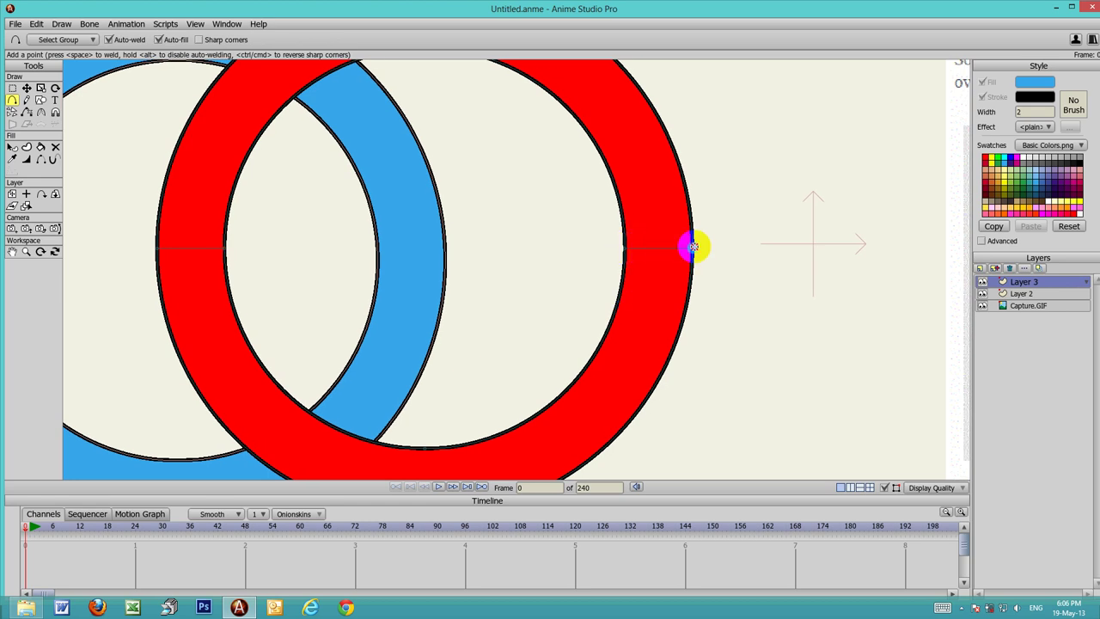
Finish the dividing line at the copied ring's rightmost point and delete that ring's red fill shape on Layer 3.
drag(692, 249, 693, 249)
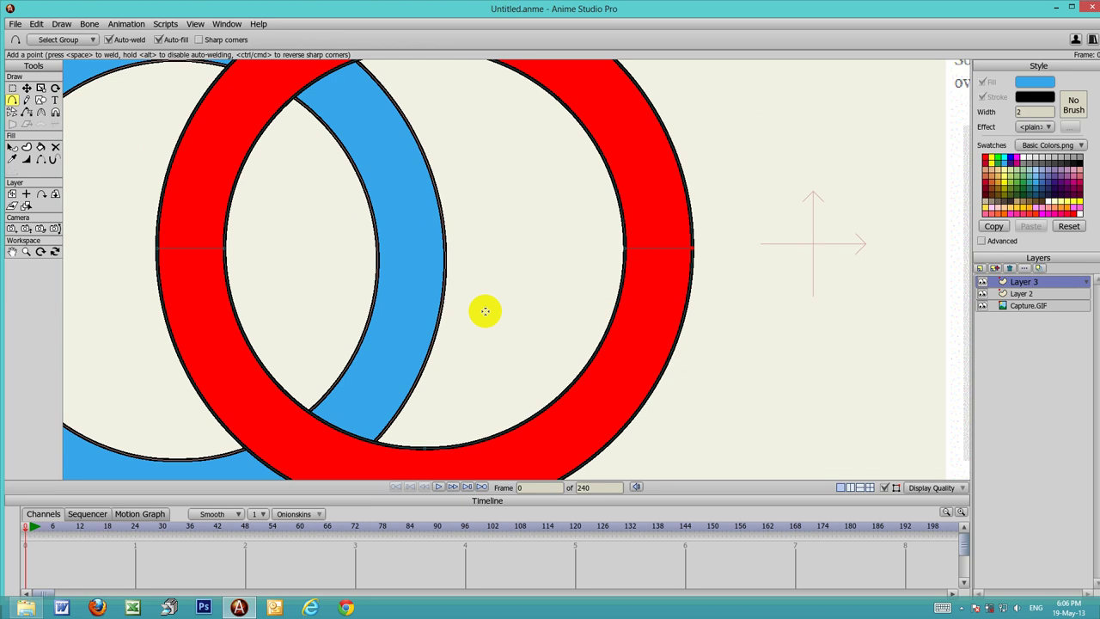
drag(481, 309, 591, 332)
scroll(591, 334, down, 3)
drag(584, 392, 578, 408)
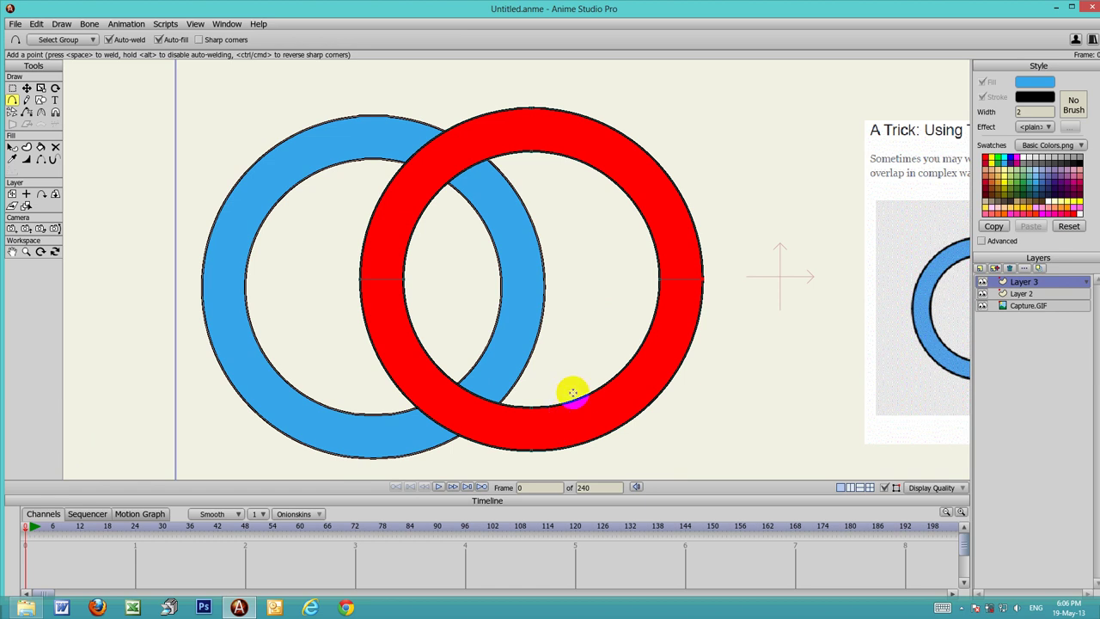
drag(538, 325, 540, 339)
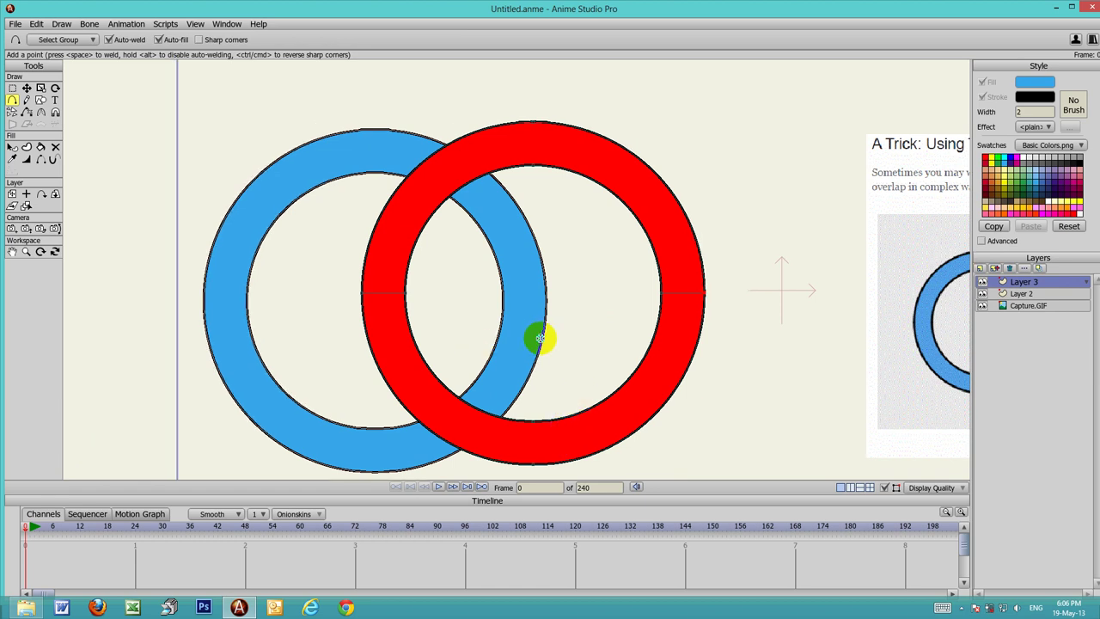
click(55, 148)
click(571, 155)
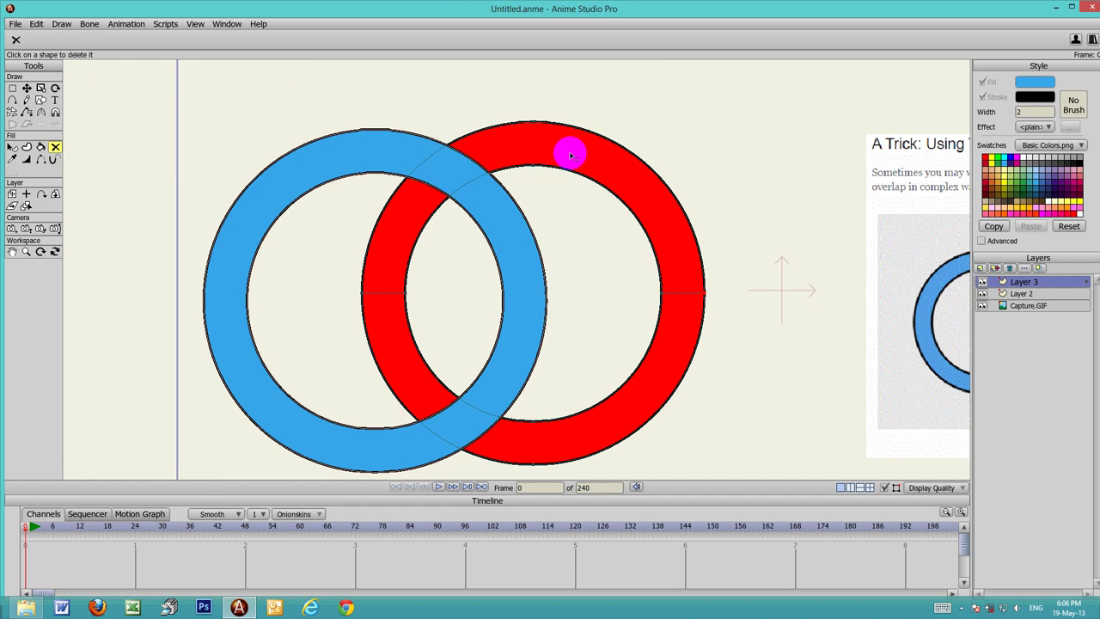
Hide Layer 2 and fill the lower half of the ring outline on Layer 3 with red, keeping the black stroke.
key(g)
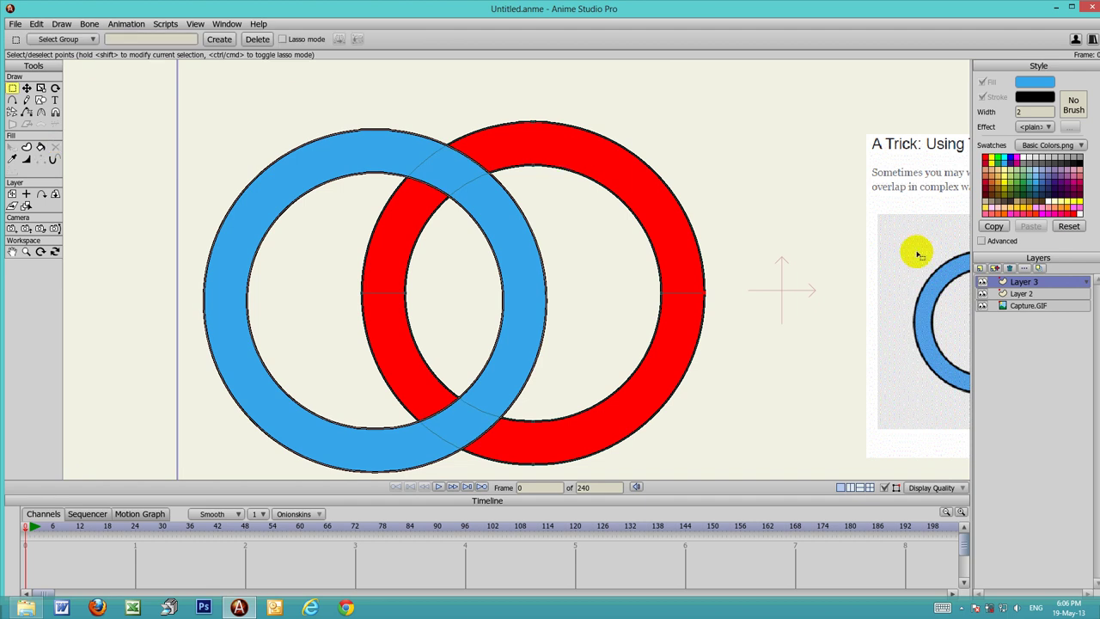
click(982, 294)
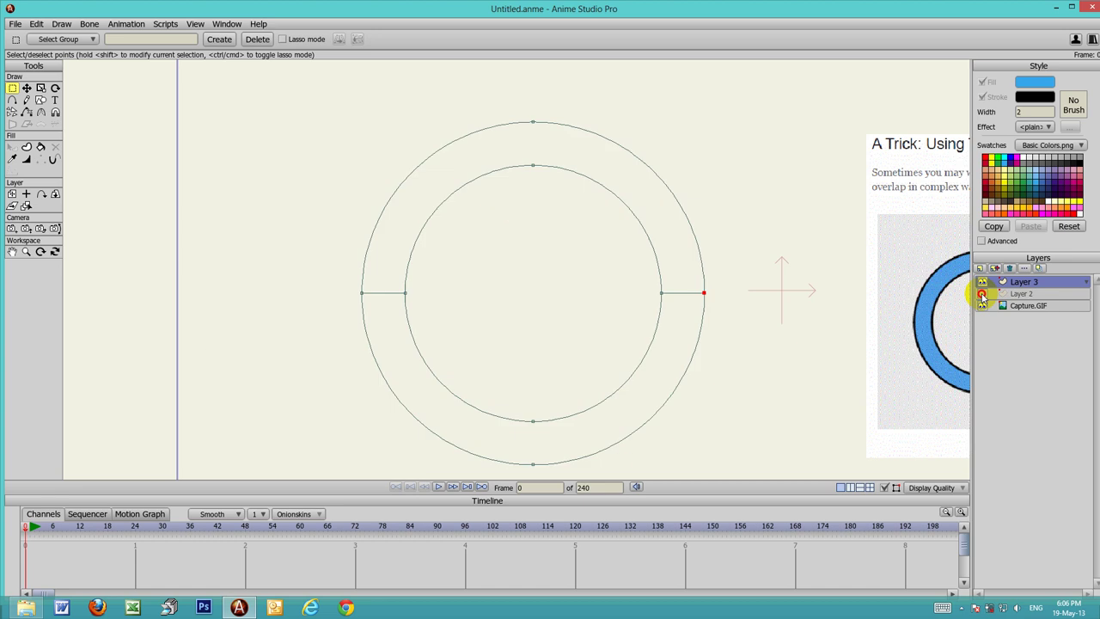
drag(742, 336, 683, 304)
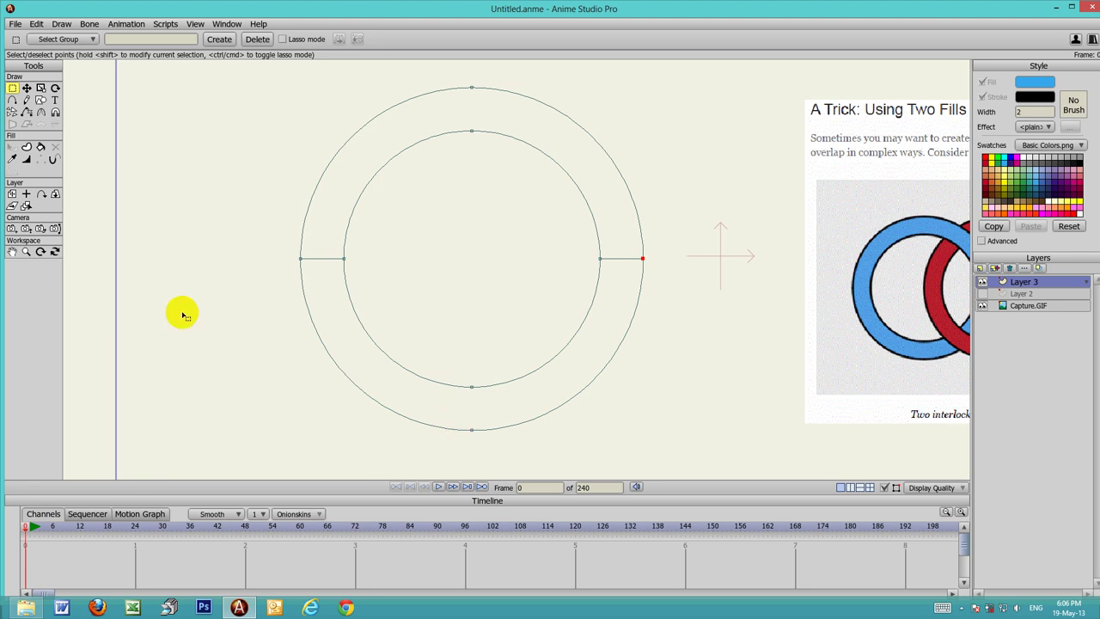
click(41, 148)
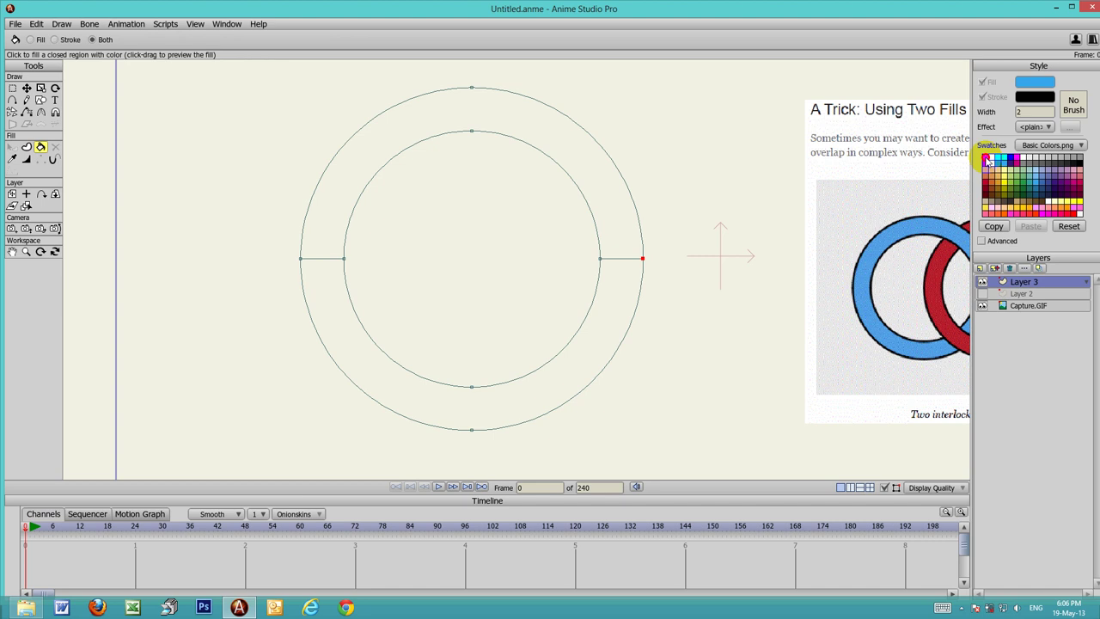
click(988, 161)
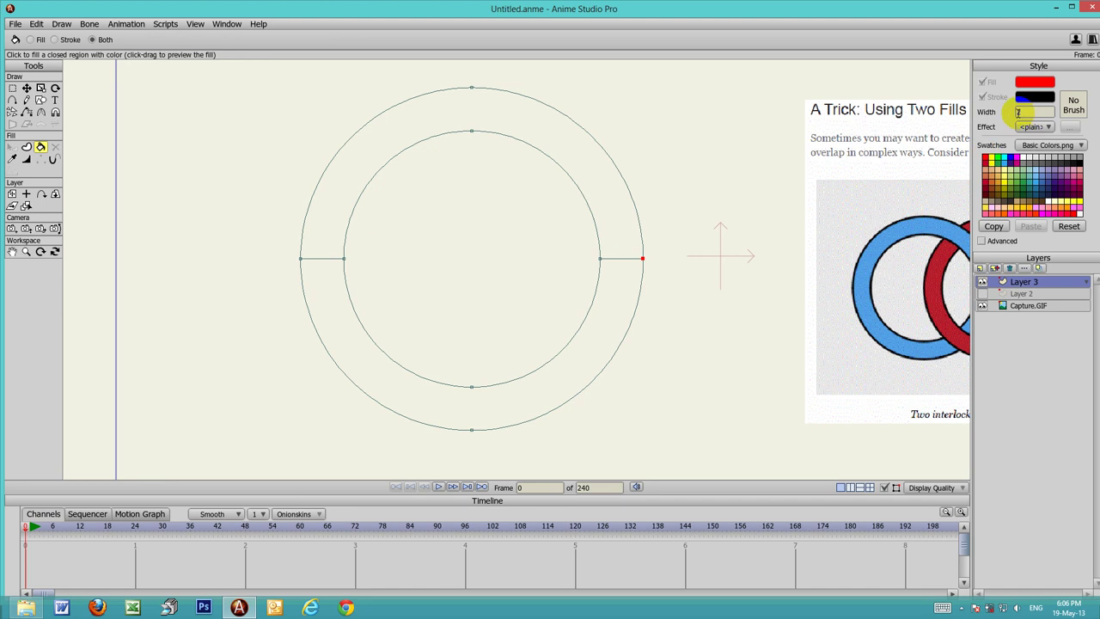
click(562, 383)
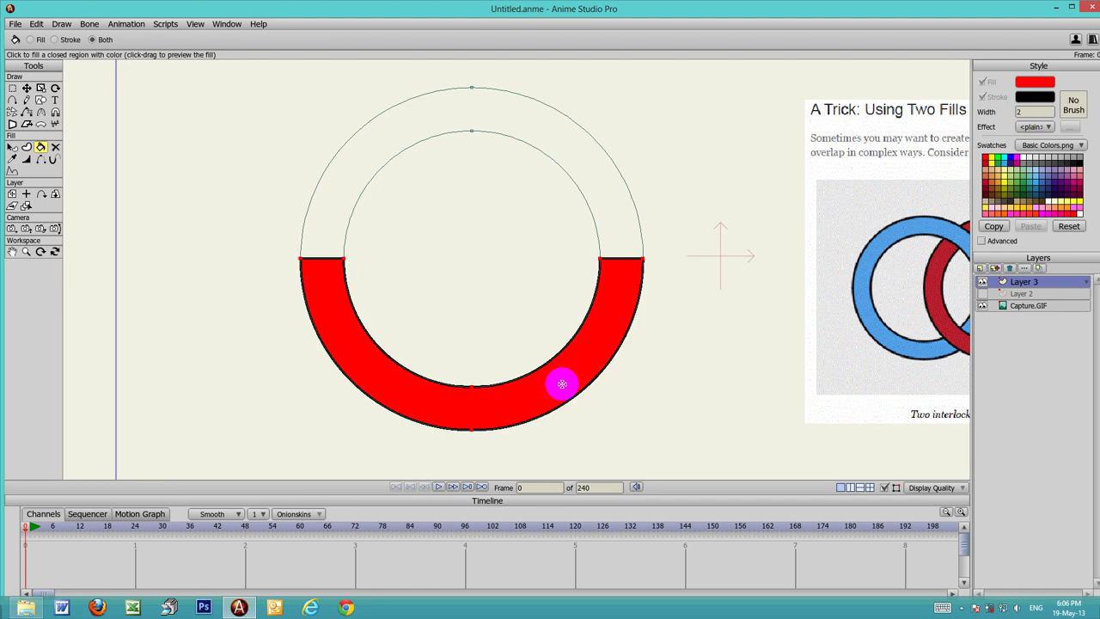
Show Layer 2 again beneath the red half ring on Layer 3.
mouse_move(509, 316)
mouse_down()
mouse_move(579, 289)
mouse_move(508, 314)
mouse_up()
scroll(539, 311, up, 3)
click(261, 214)
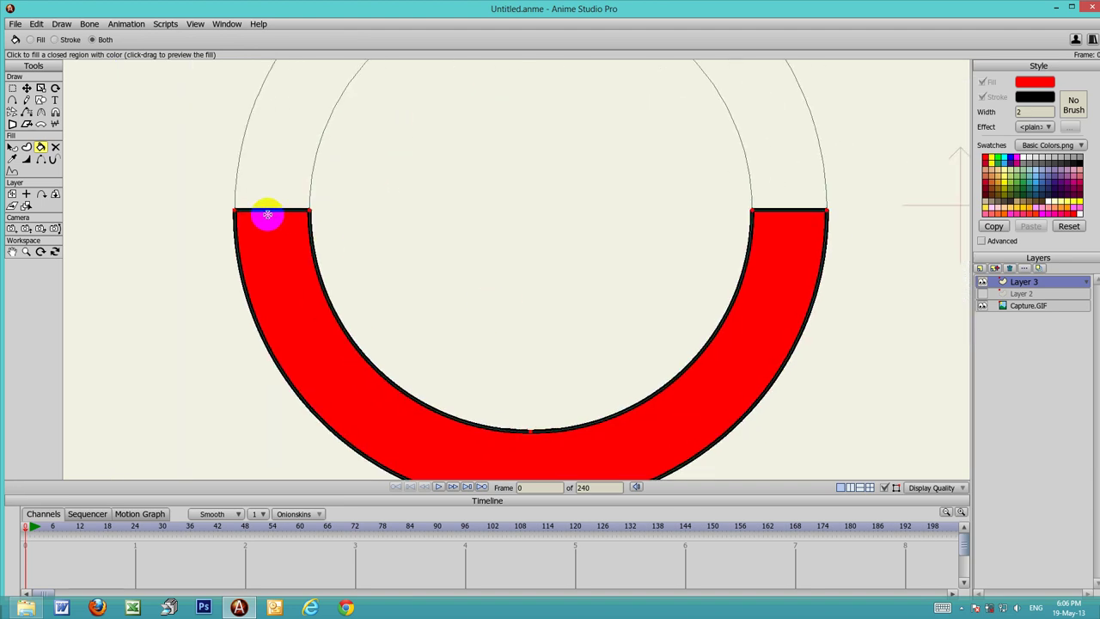
click(808, 213)
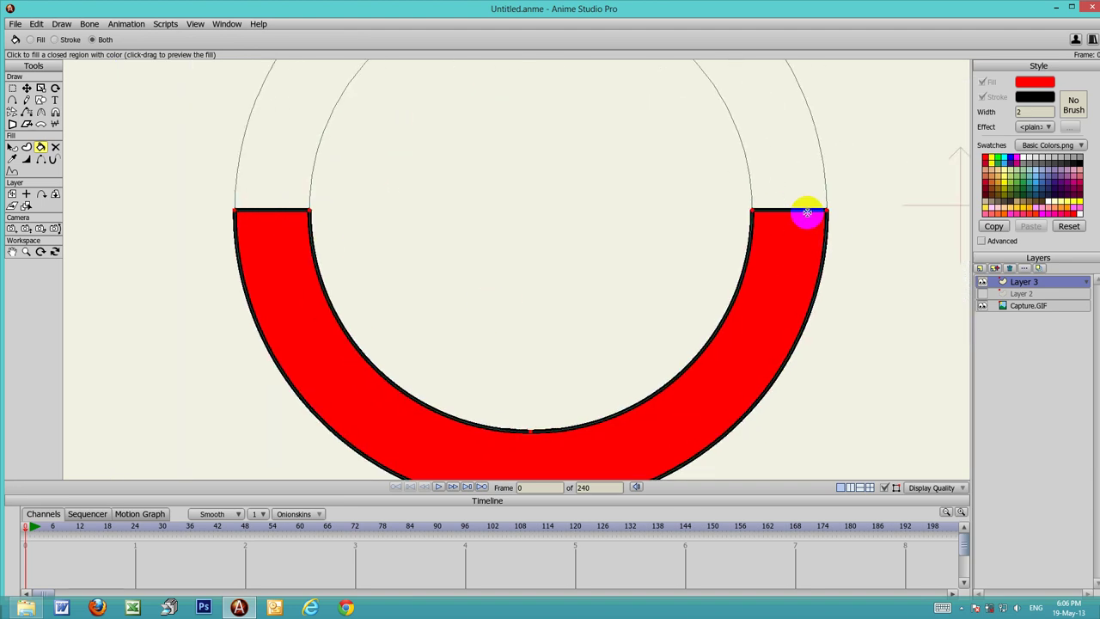
click(983, 294)
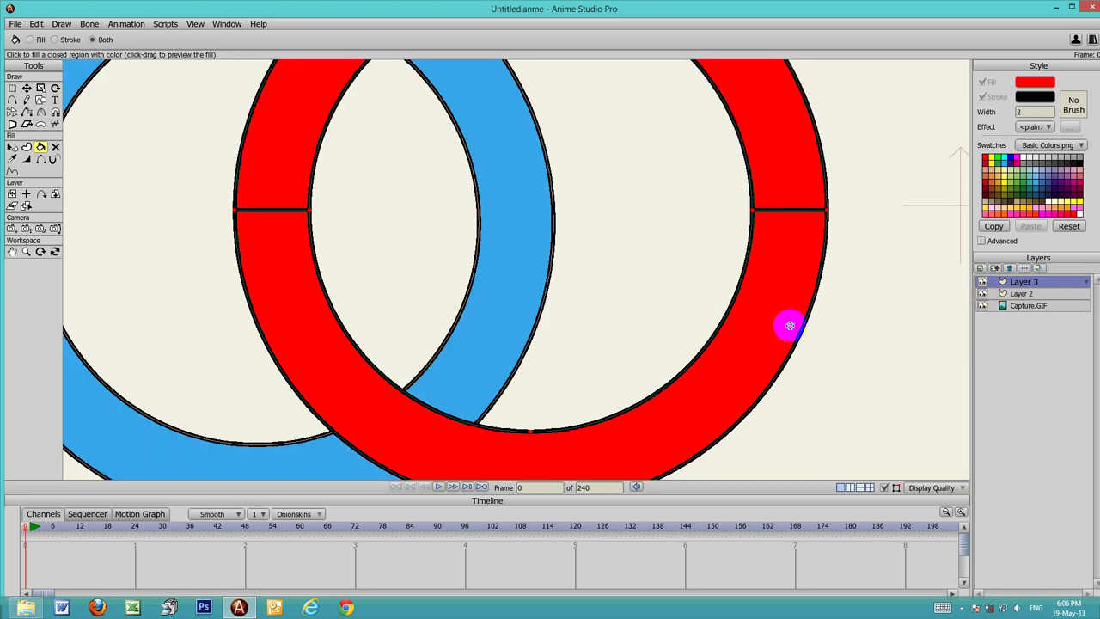
drag(809, 326, 747, 325)
scroll(747, 326, down, 2)
scroll(684, 342, down, 3)
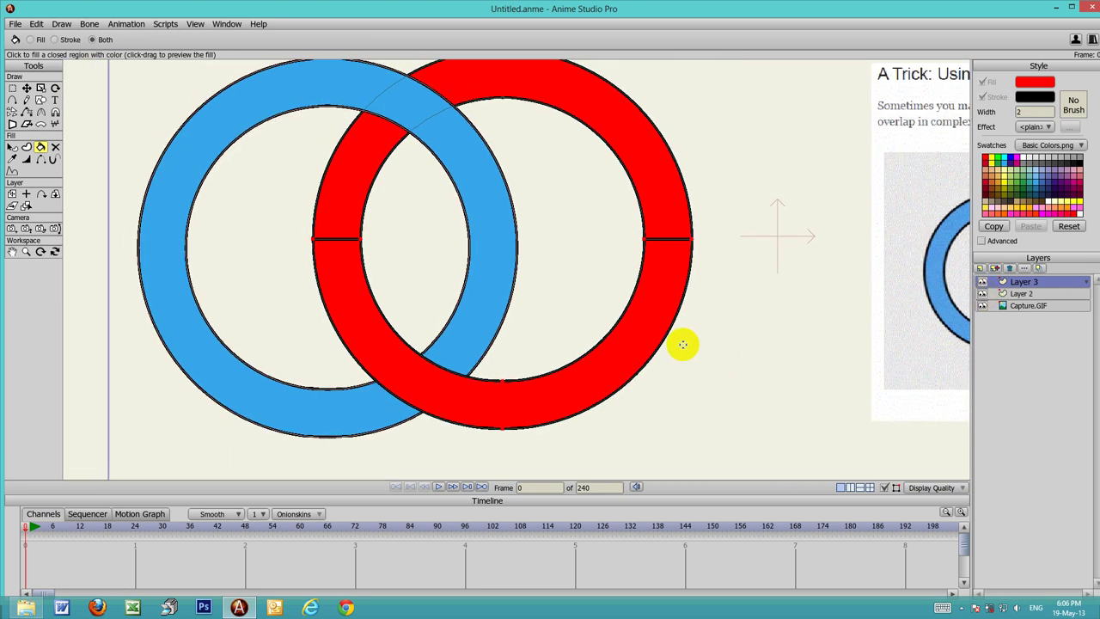
click(597, 301)
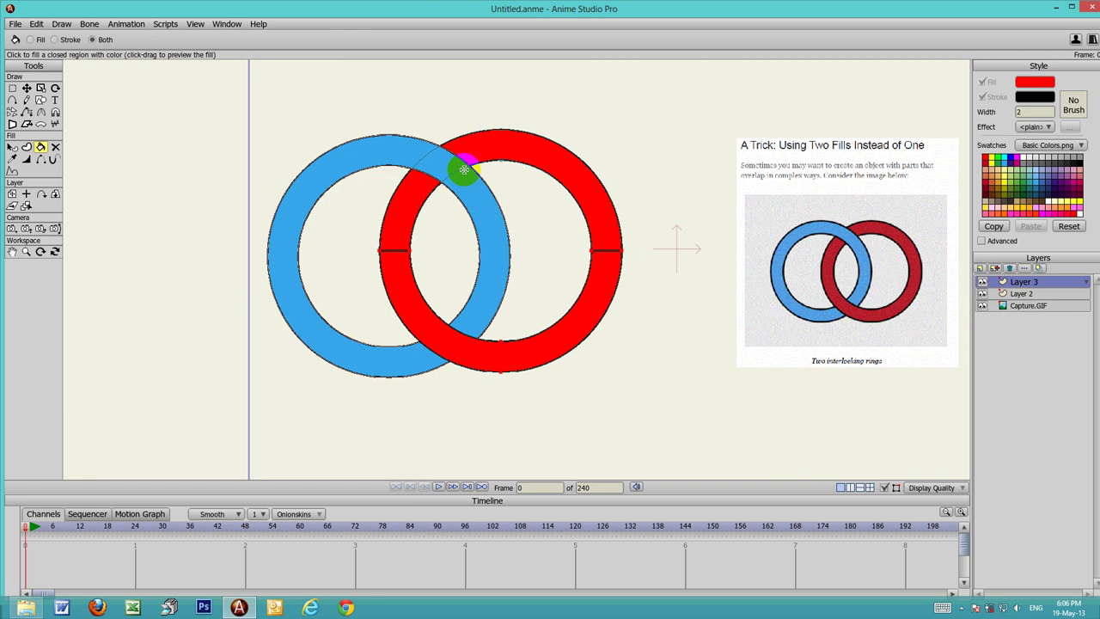
Examine the ring overlaps and render a preview of the frame to check the dividing lines across the red ring.
click(423, 172)
click(460, 328)
click(618, 250)
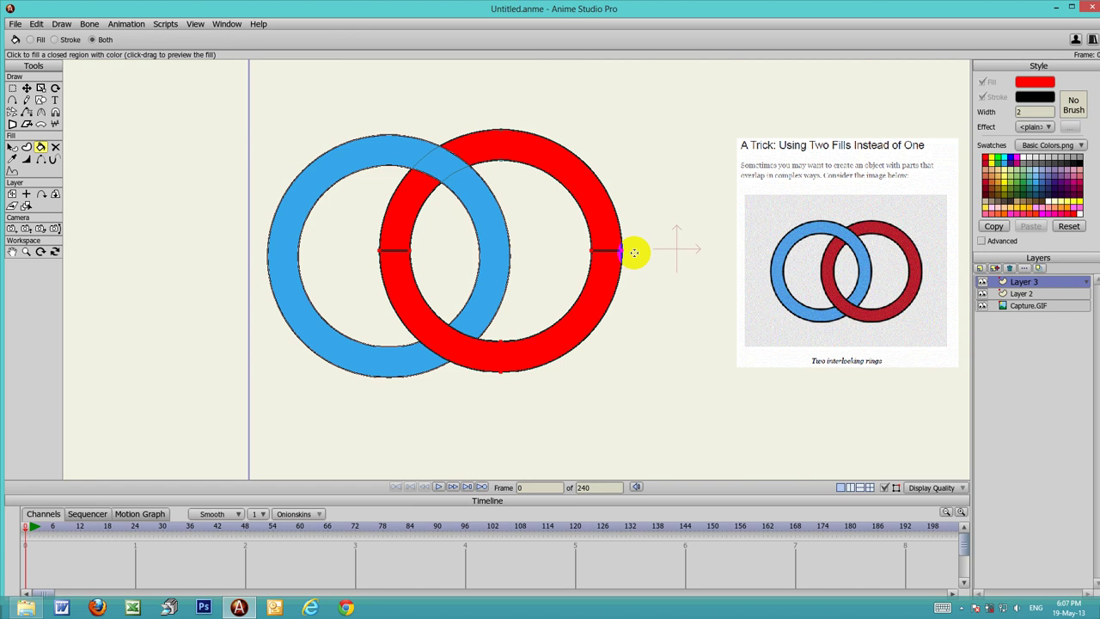
drag(677, 309, 676, 319)
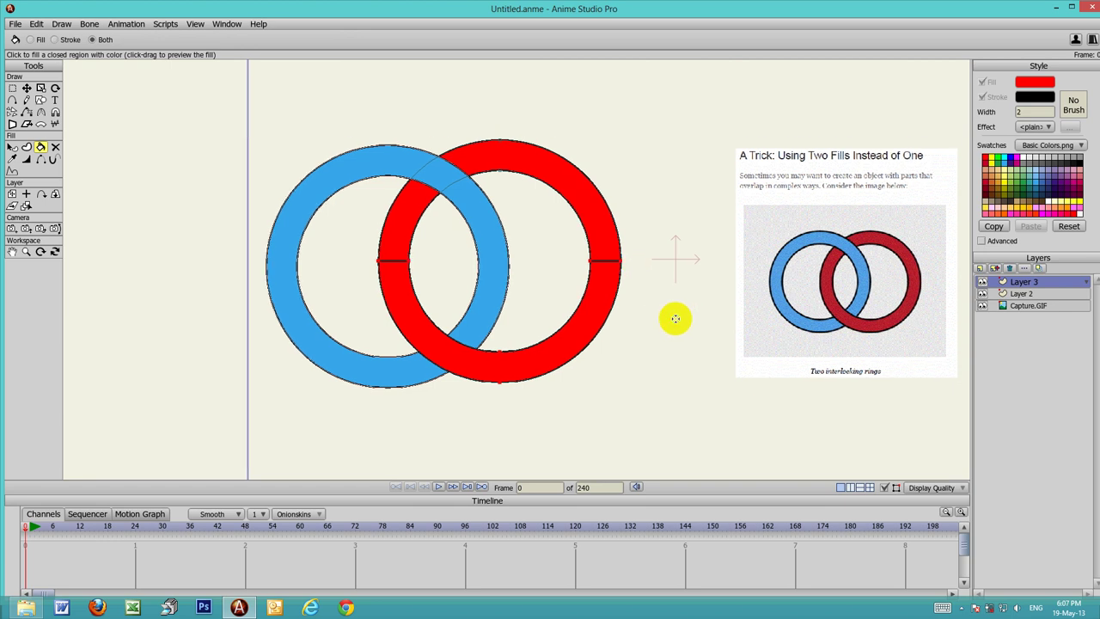
key(ctrl+r)
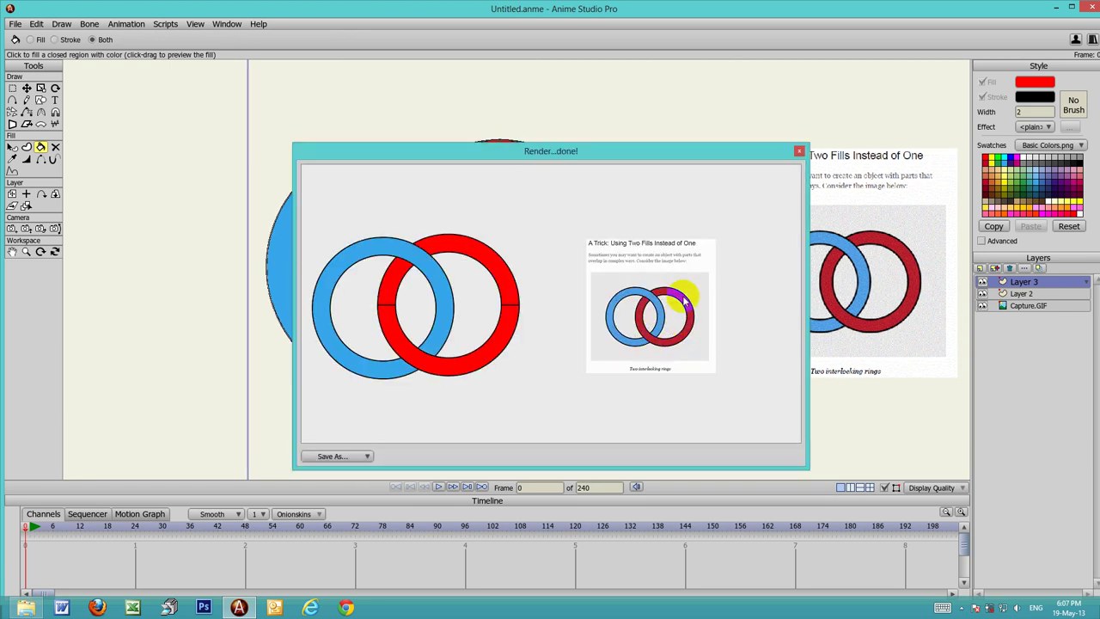
click(506, 305)
click(387, 305)
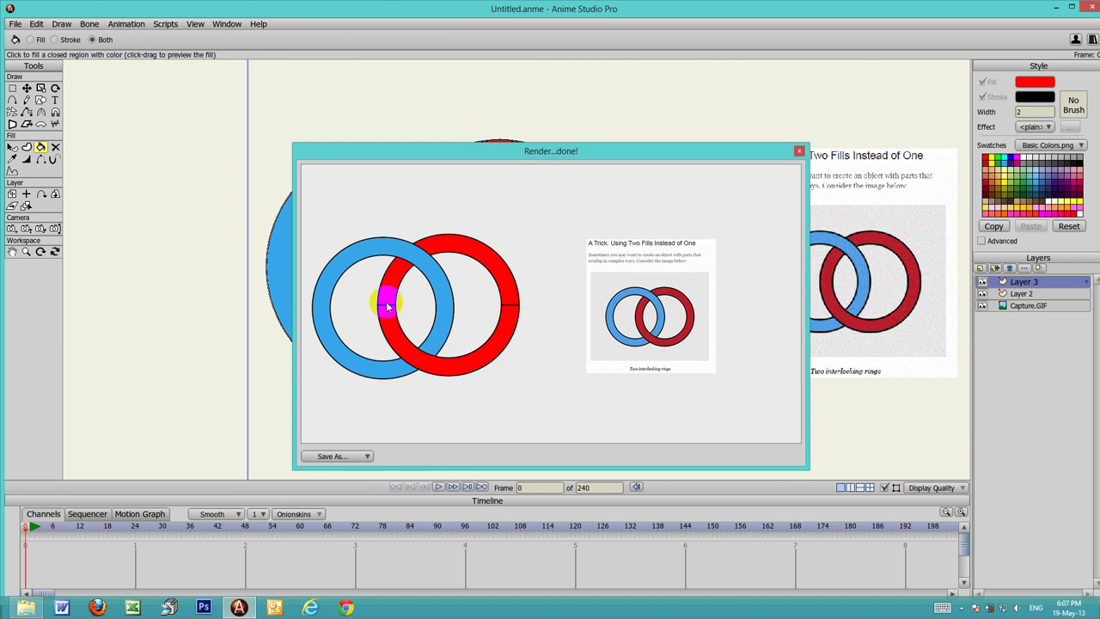
click(503, 278)
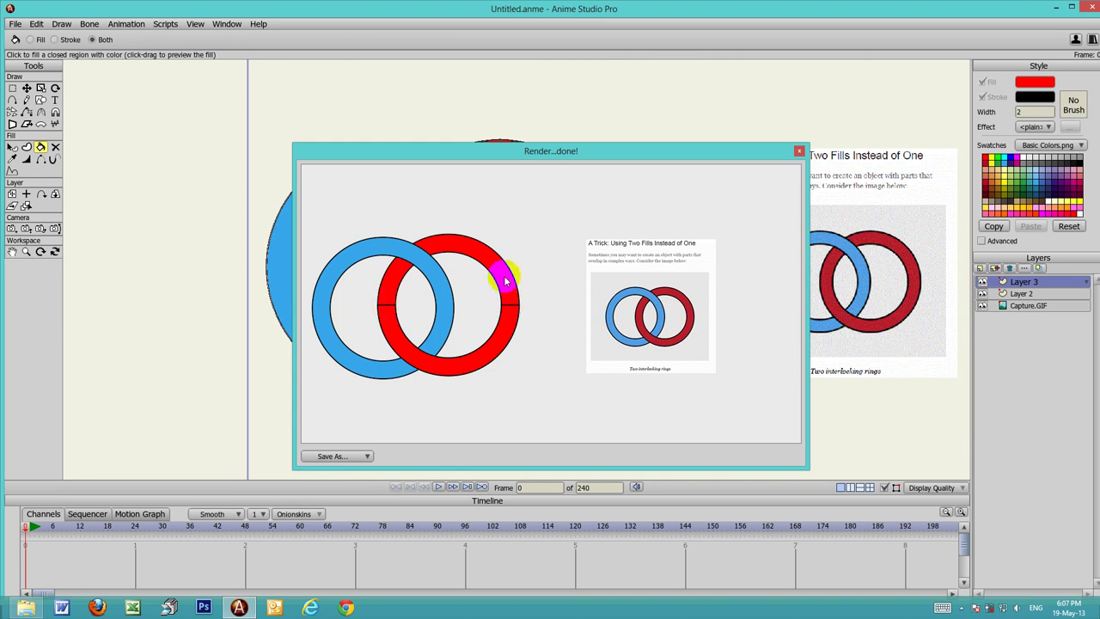
click(800, 152)
Hide the two horizontal end edges of the red half ring with the Hide Edge tool.
click(602, 300)
scroll(565, 300, up, 5)
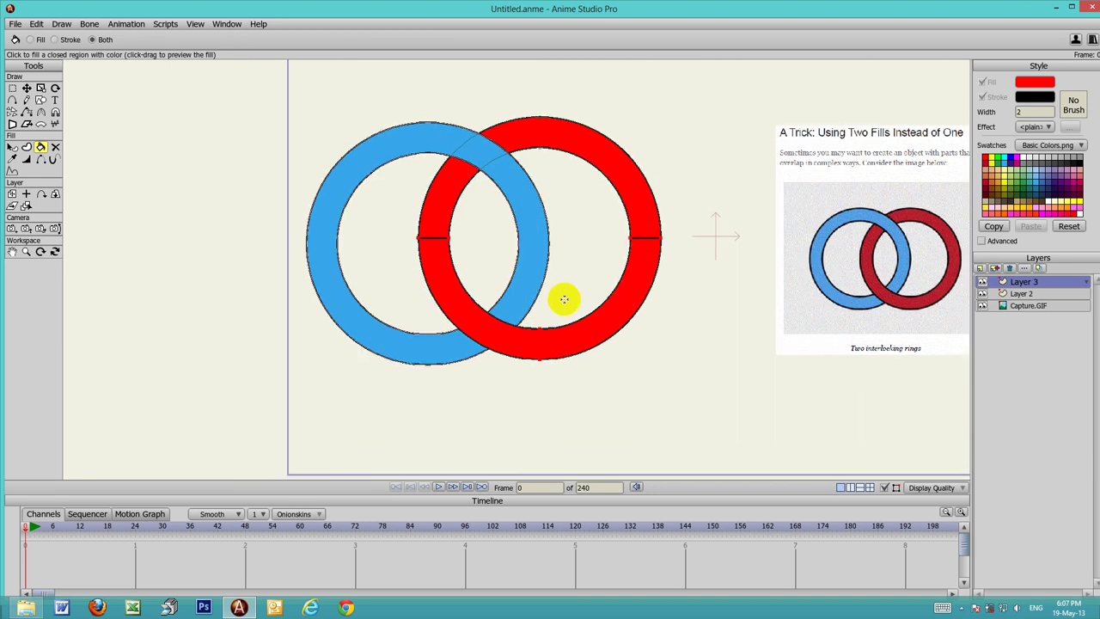
drag(563, 300, 556, 339)
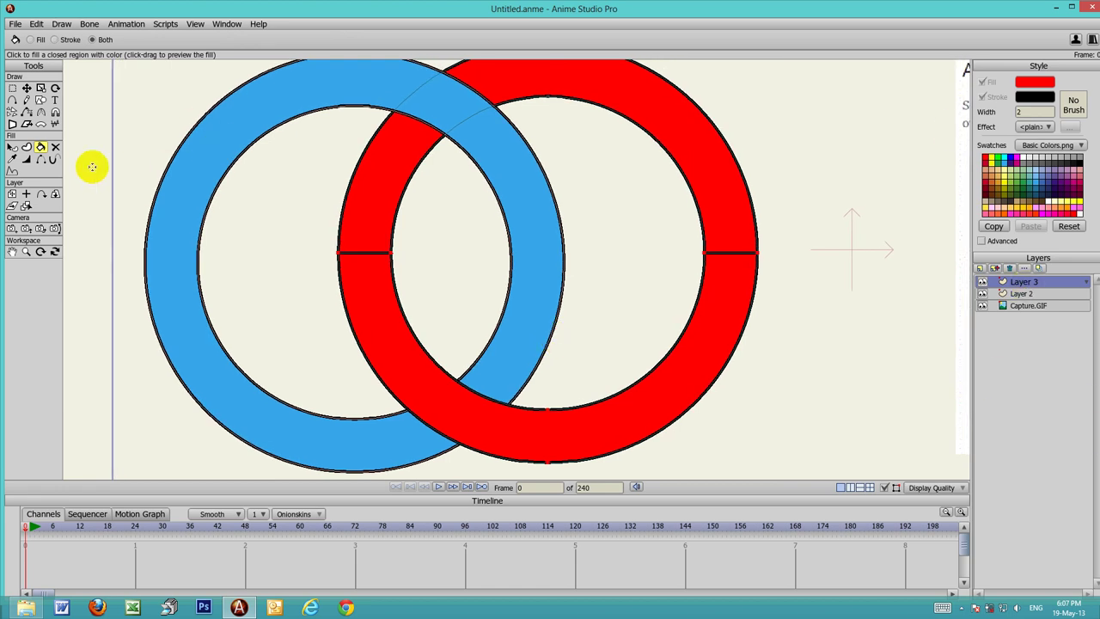
click(41, 162)
click(356, 253)
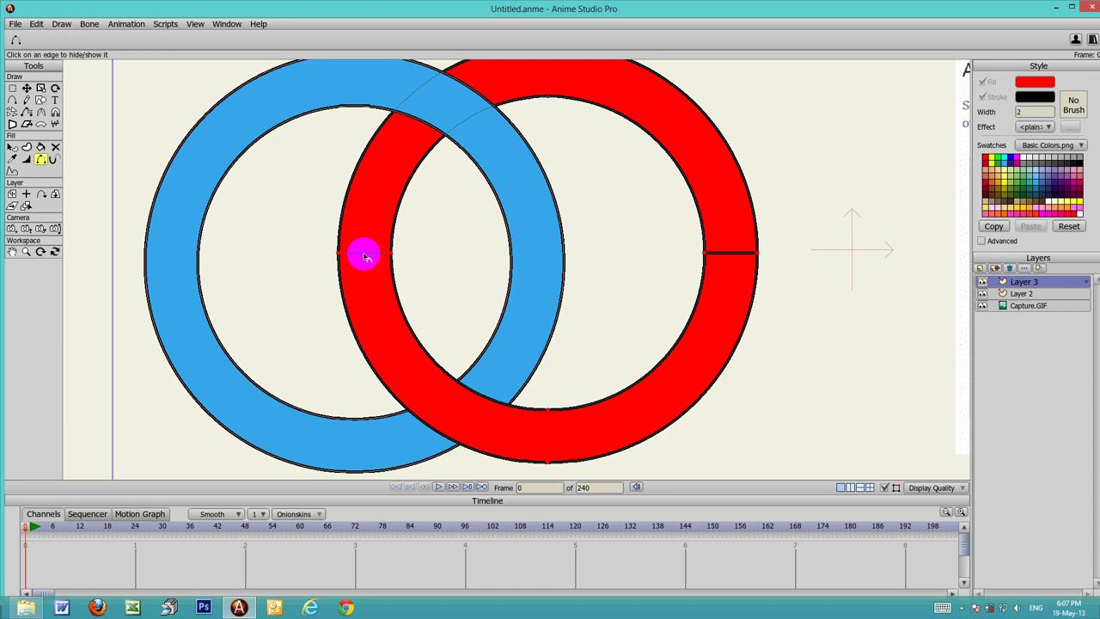
scroll(366, 255, up, 4)
scroll(366, 255, down, 2)
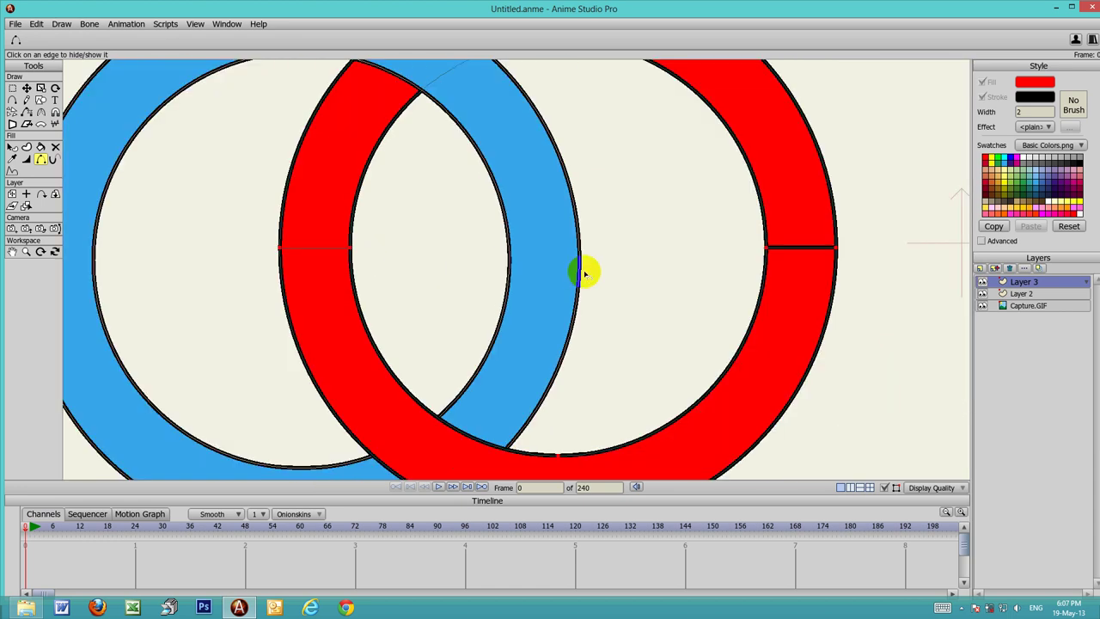
drag(585, 271, 461, 284)
click(646, 262)
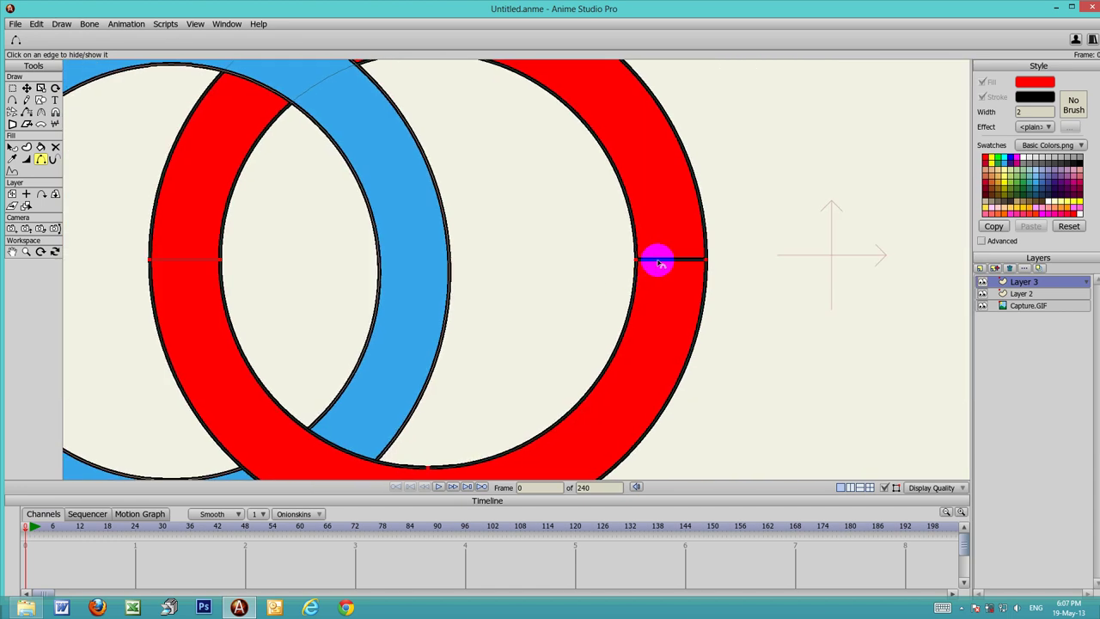
Render a preview of the frame to compare the interlocking rings with the reference image, and close it.
scroll(550, 292, down, 5)
mouse_move(512, 303)
mouse_down()
mouse_move(582, 307)
mouse_move(511, 301)
mouse_up()
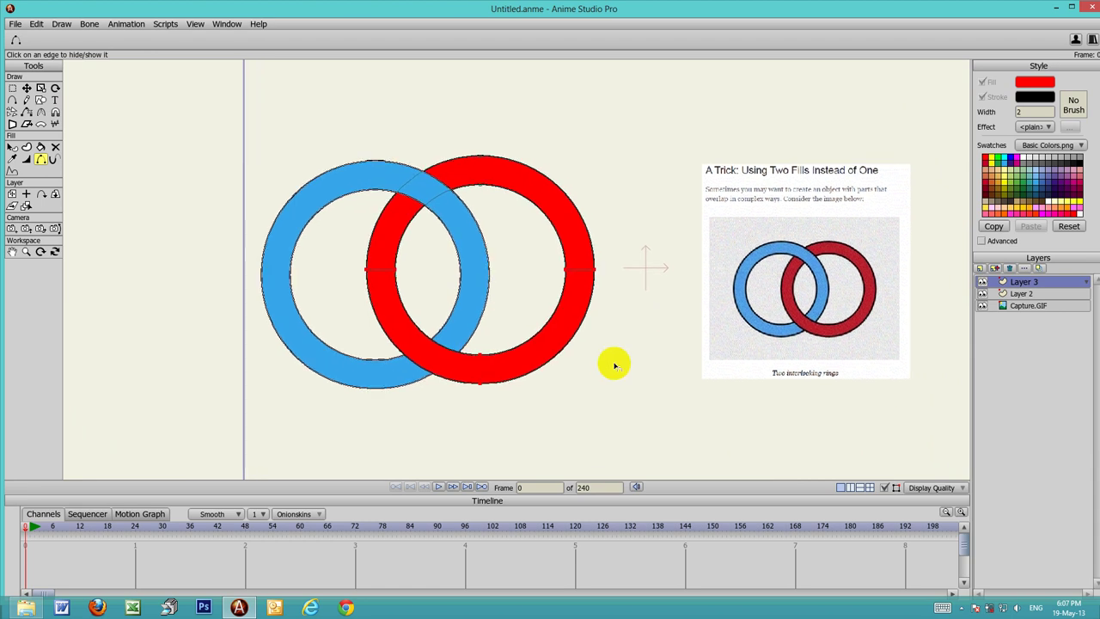
key(ctrl+r)
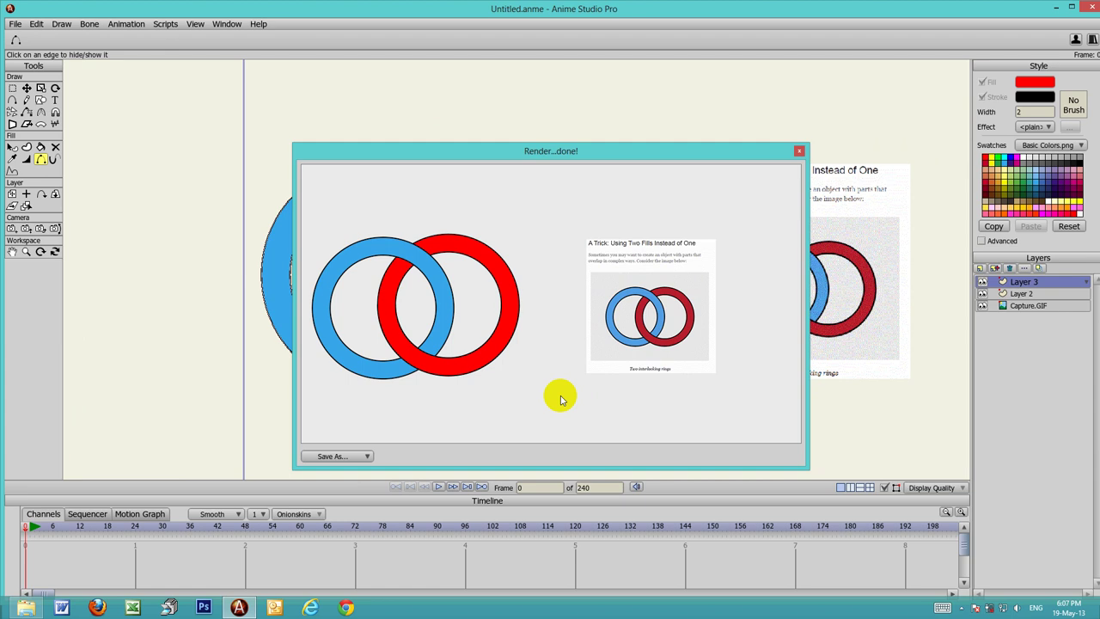
click(800, 152)
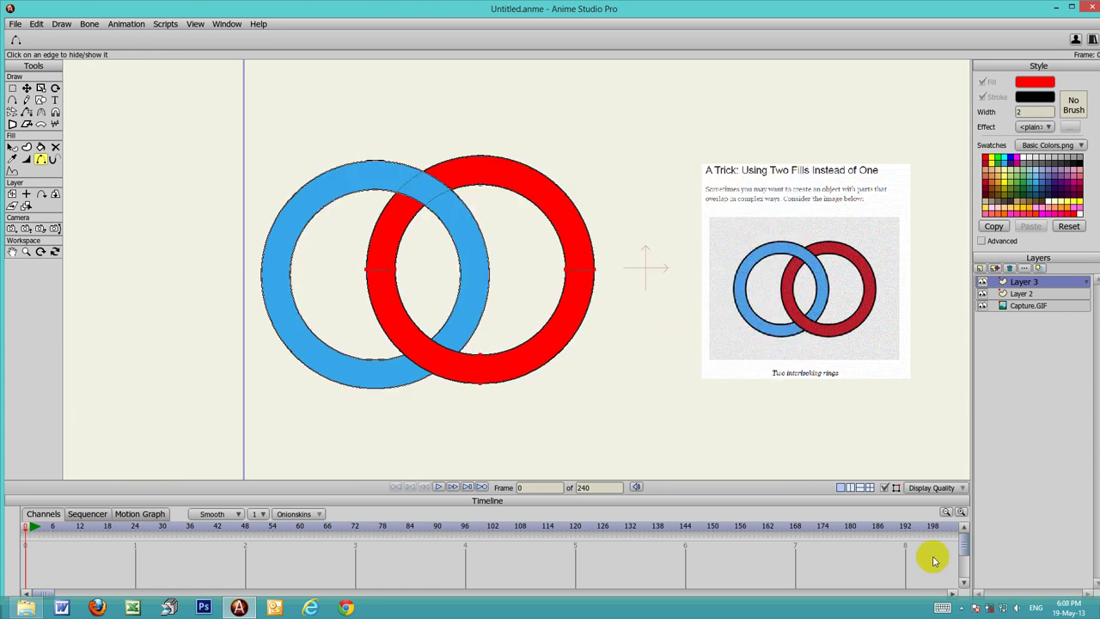